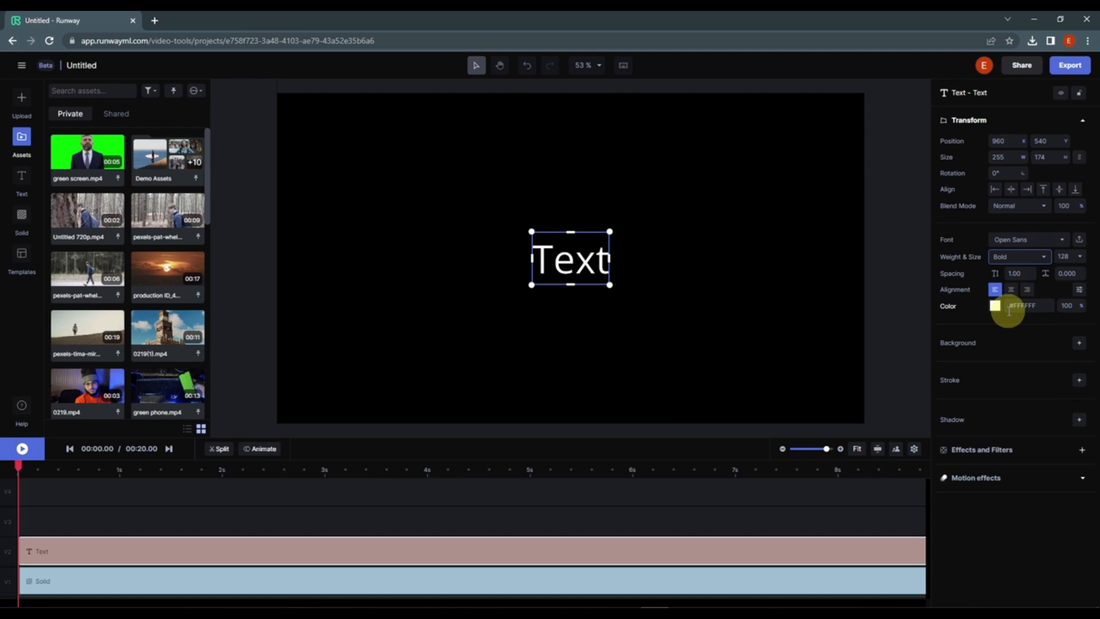
Step: Set the text layer's font to Passion One
{"action": "left_click", "coordinate": [1062, 244]}
{"action": "scroll", "coordinate": [1059, 356], "scroll_direction": "down", "scroll_amount": 3}
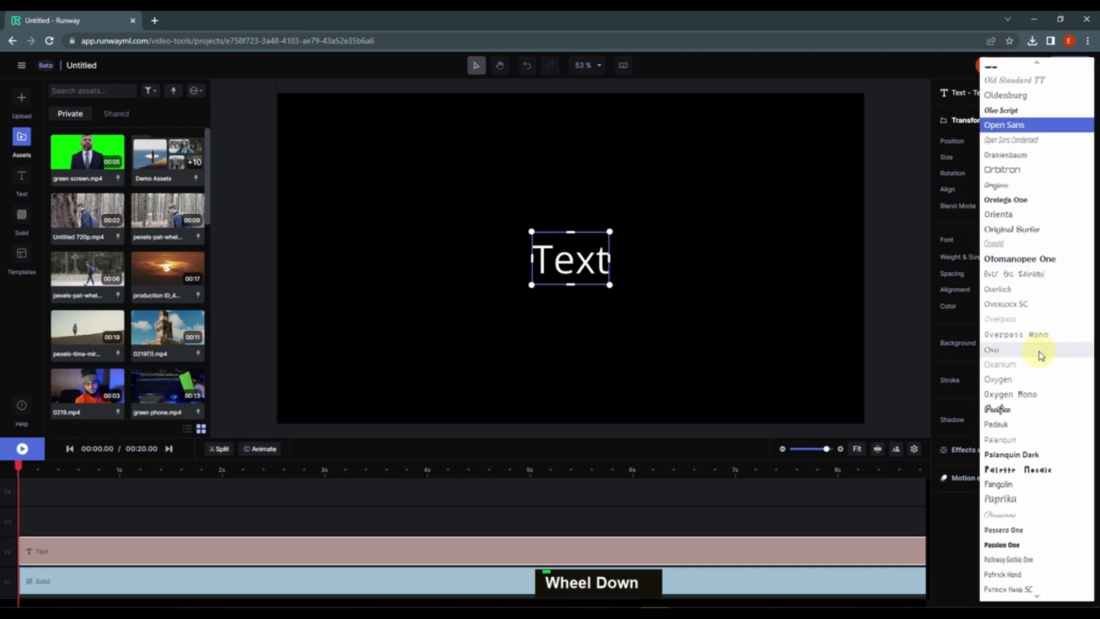
{"action": "left_click", "coordinate": [1029, 547]}
Step: Replace the placeholder text with the person's first name in capitals and centre it in the frame
{"action": "double_click", "coordinate": [567, 265]}
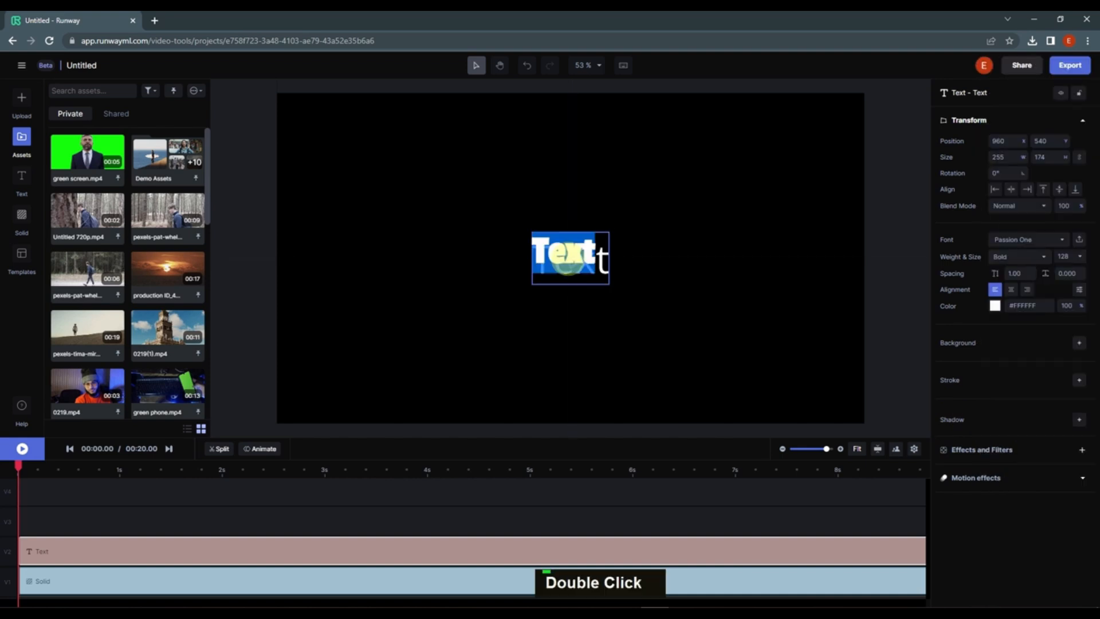
{"action": "key", "text": "shift"}
{"action": "type", "text": "FAIZAN"}
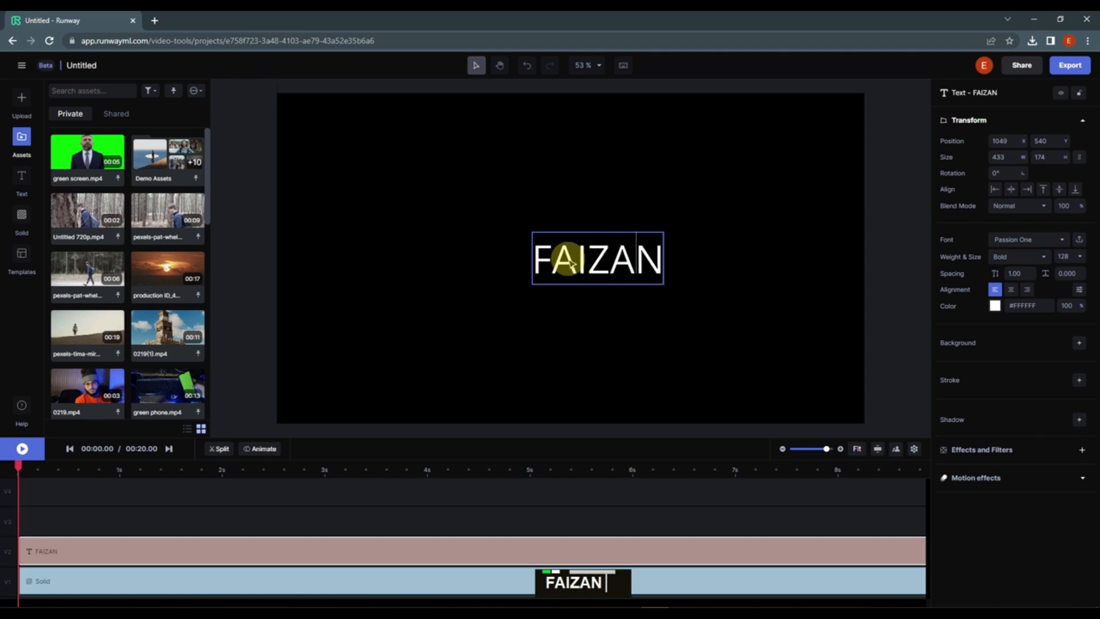
{"action": "left_click_drag", "start_coordinate": [609, 277], "coordinate": [605, 276]}
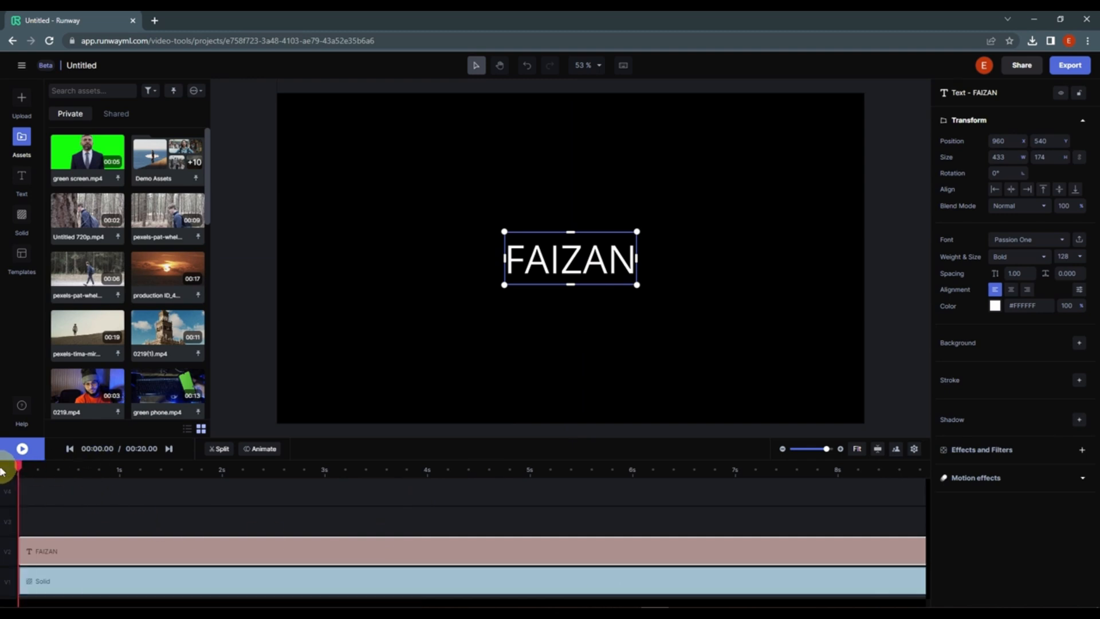
Step: Play a short preview of the title and reload the project page
{"action": "key", "text": "space"}
{"action": "key", "text": "space"}
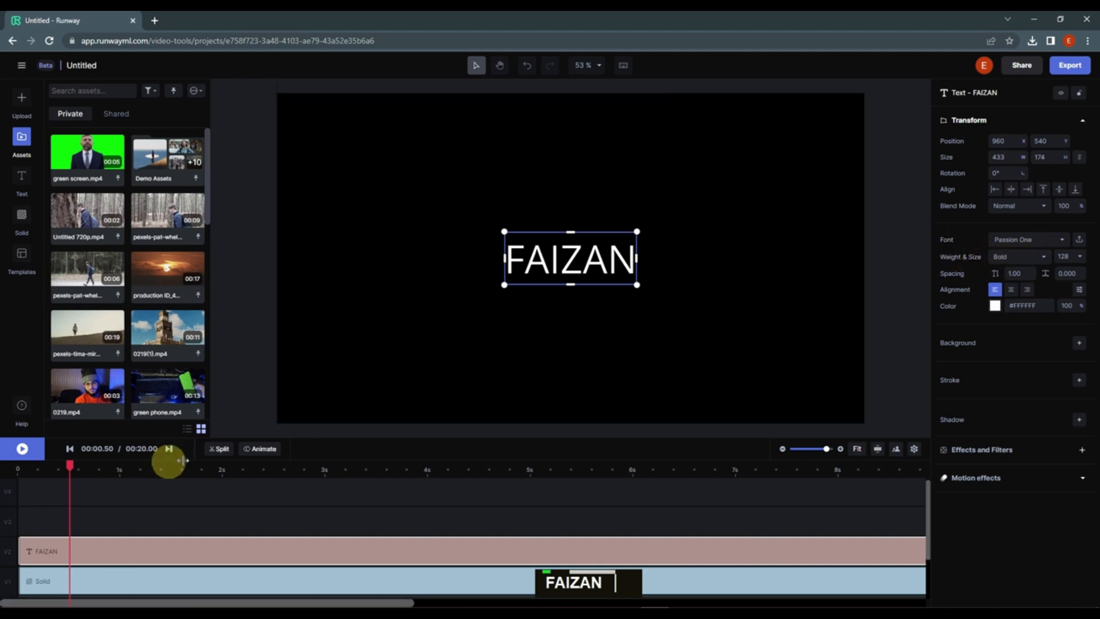
{"action": "double_click", "coordinate": [605, 270]}
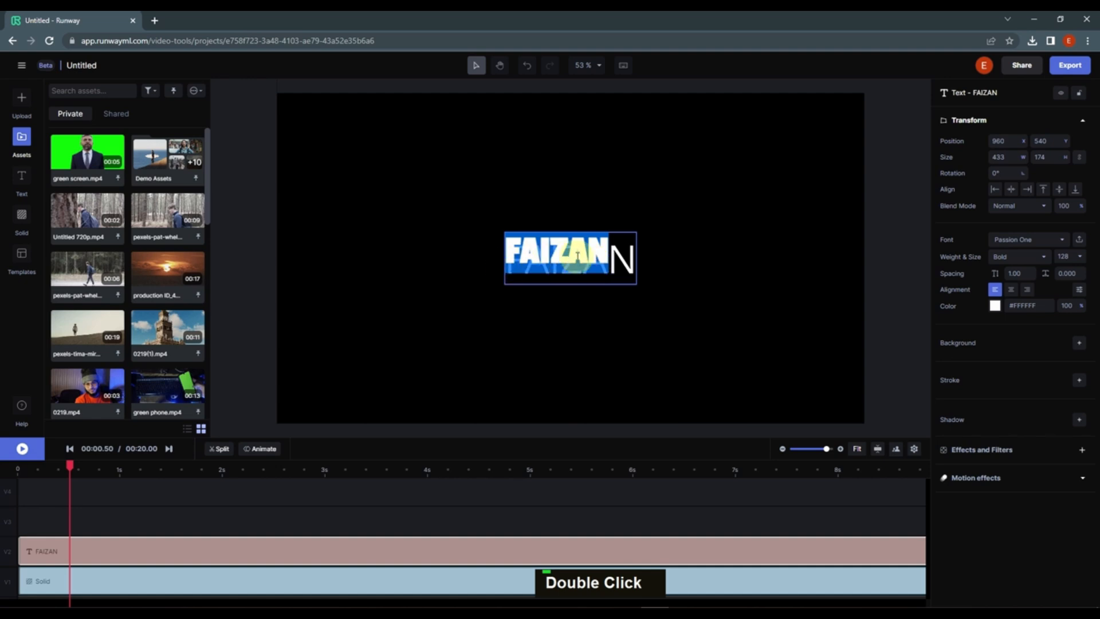
{"action": "left_click", "coordinate": [111, 555]}
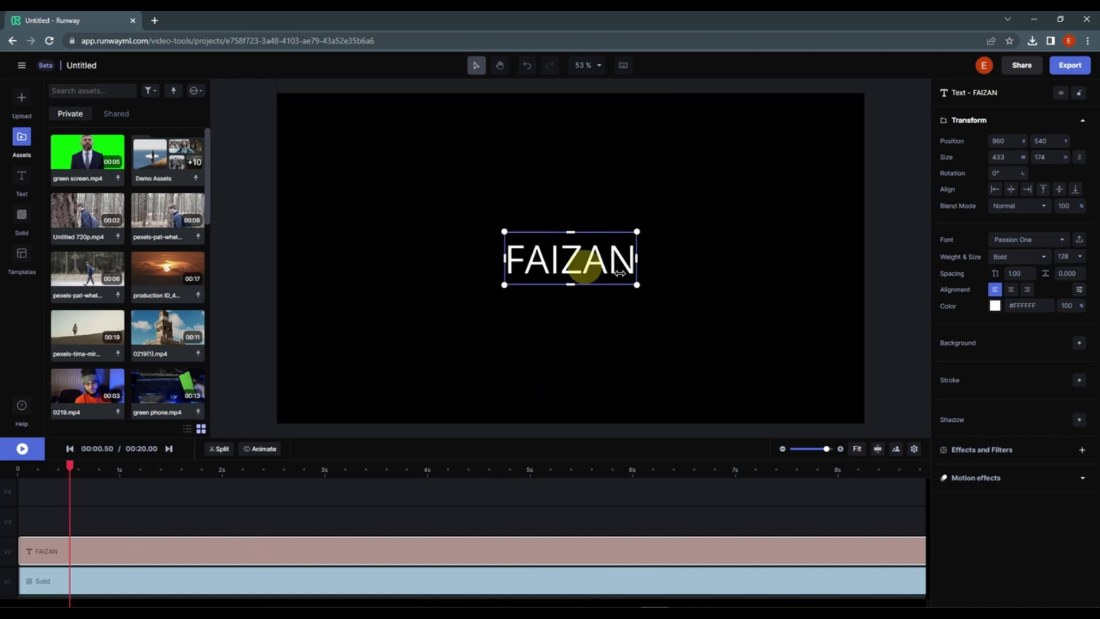
{"action": "key", "text": "ctrl+z"}
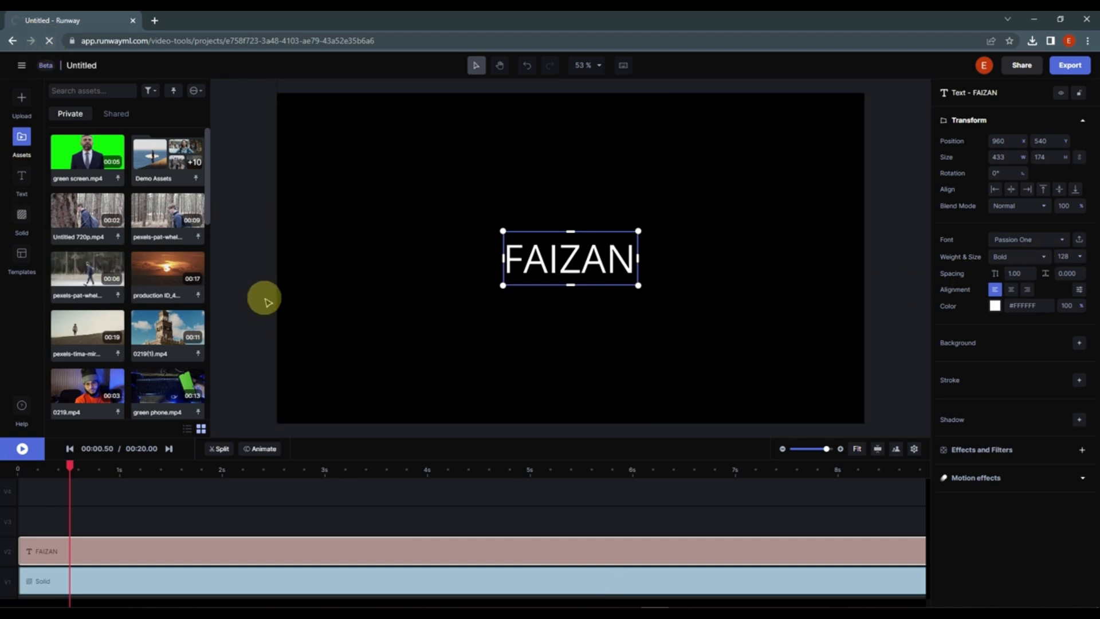
Step: Enlarge the title text to 463 × 170 and centre it in the frame at 960, 540
{"action": "left_click", "coordinate": [578, 265]}
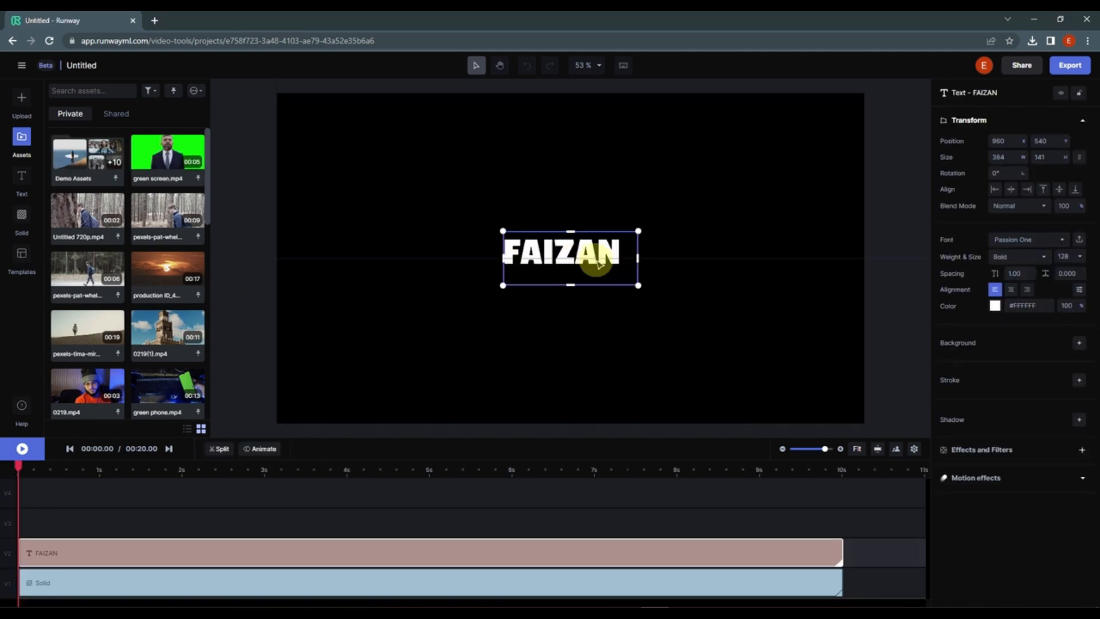
{"action": "mouse_move", "coordinate": [567, 263]}
{"action": "left_mouse_down"}
{"action": "mouse_move", "coordinate": [601, 265]}
{"action": "mouse_move", "coordinate": [578, 265]}
{"action": "left_mouse_up"}
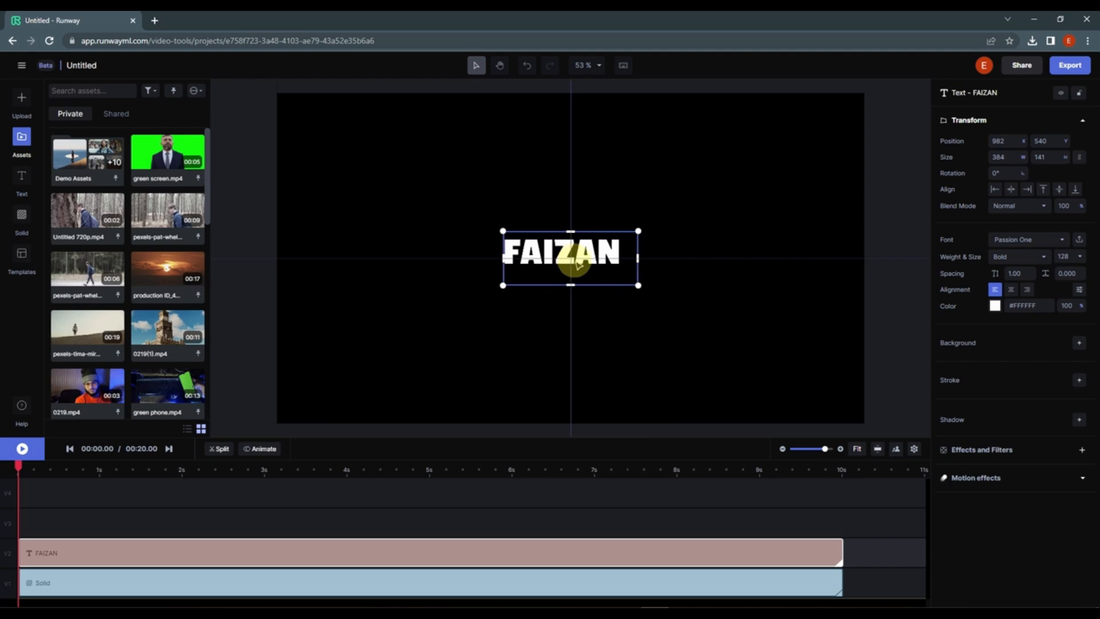
{"action": "left_click", "coordinate": [19, 140]}
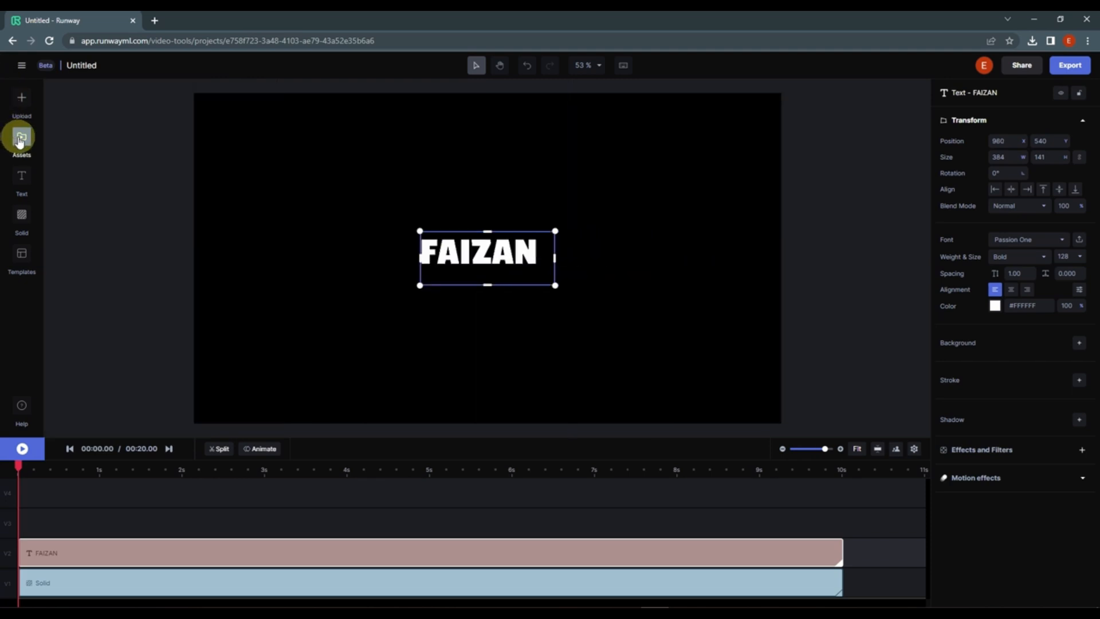
{"action": "left_click_drag", "start_coordinate": [1004, 156], "coordinate": [945, 228]}
{"action": "mouse_move", "coordinate": [567, 290]}
{"action": "left_mouse_down"}
{"action": "mouse_move", "coordinate": [582, 292]}
{"action": "mouse_move", "coordinate": [549, 268]}
{"action": "mouse_move", "coordinate": [549, 282]}
{"action": "left_mouse_up"}
{"action": "left_click_drag", "start_coordinate": [508, 251], "coordinate": [525, 252]}
Step: Split the title and solid clips at 5.96 s and delete the parts after the cut
{"action": "left_click", "coordinate": [483, 472]}
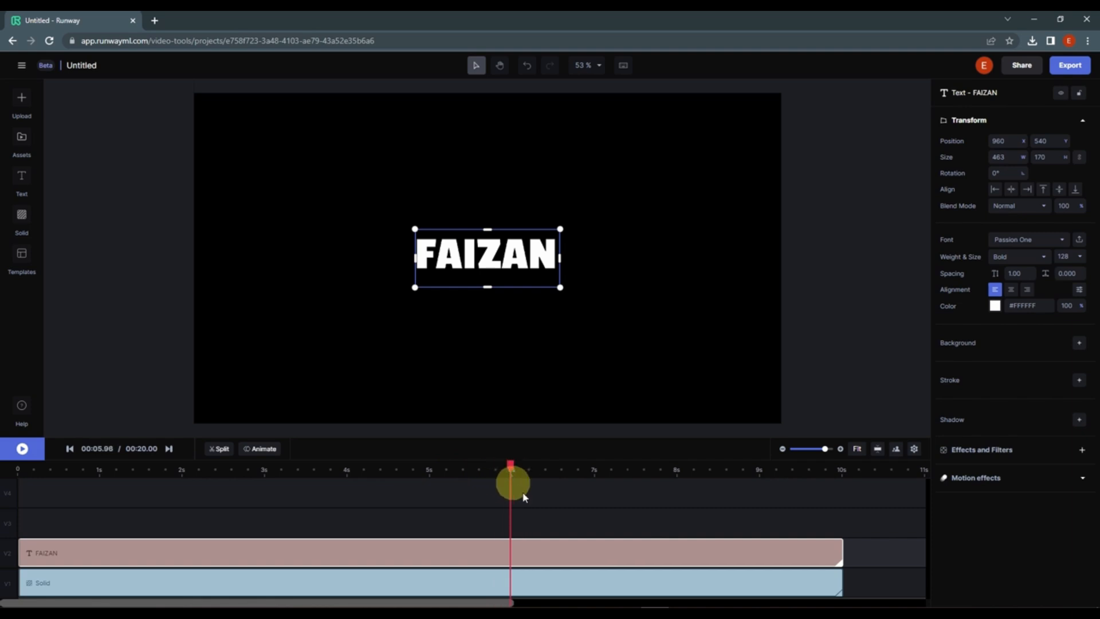
{"action": "left_click_drag", "start_coordinate": [639, 513], "coordinate": [521, 591]}
{"action": "left_click", "coordinate": [223, 449]}
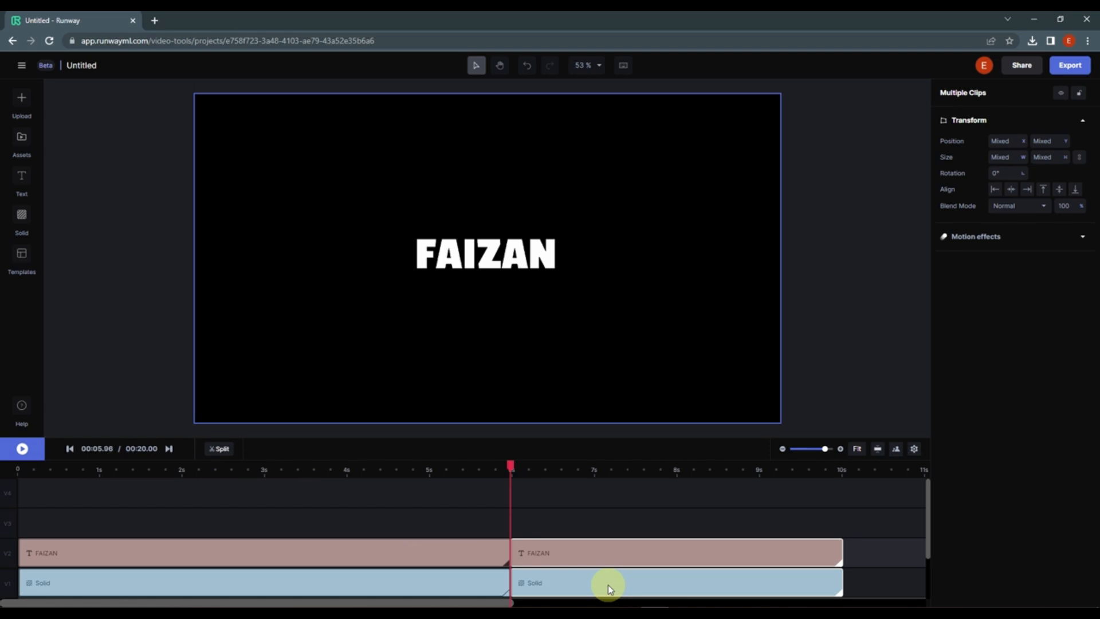
{"action": "key", "text": "Delete"}
Step: Apply the Fade animate-in preset to the title clip at the start of the timeline
{"action": "left_click_drag", "start_coordinate": [512, 466], "coordinate": [8, 478]}
{"action": "left_click", "coordinate": [59, 553]}
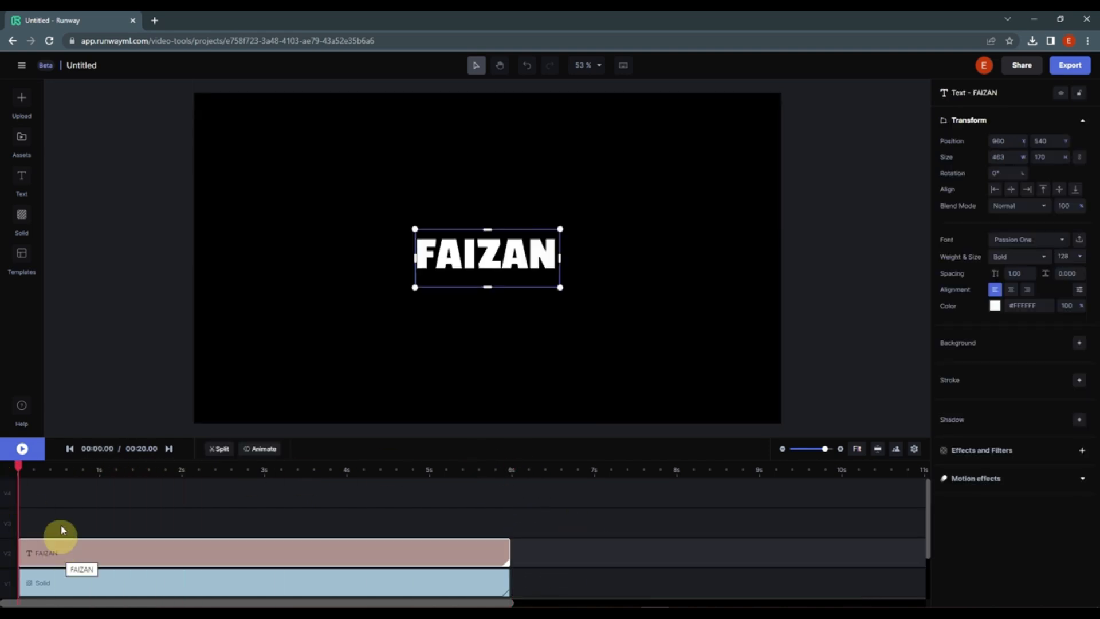
{"action": "left_click", "coordinate": [257, 450]}
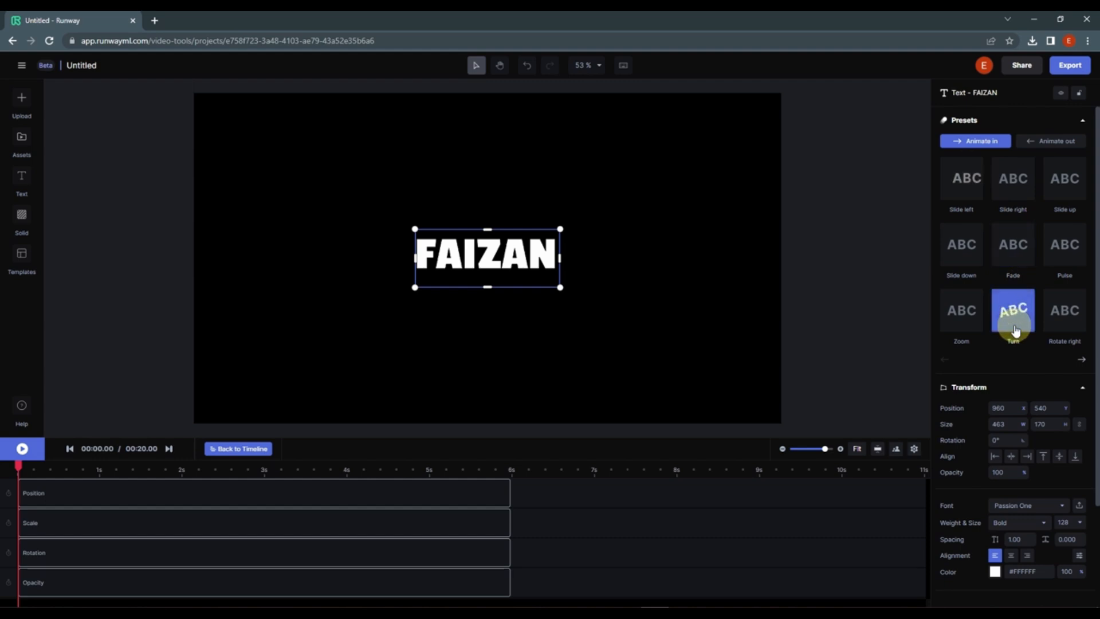
{"action": "left_click", "coordinate": [1015, 258]}
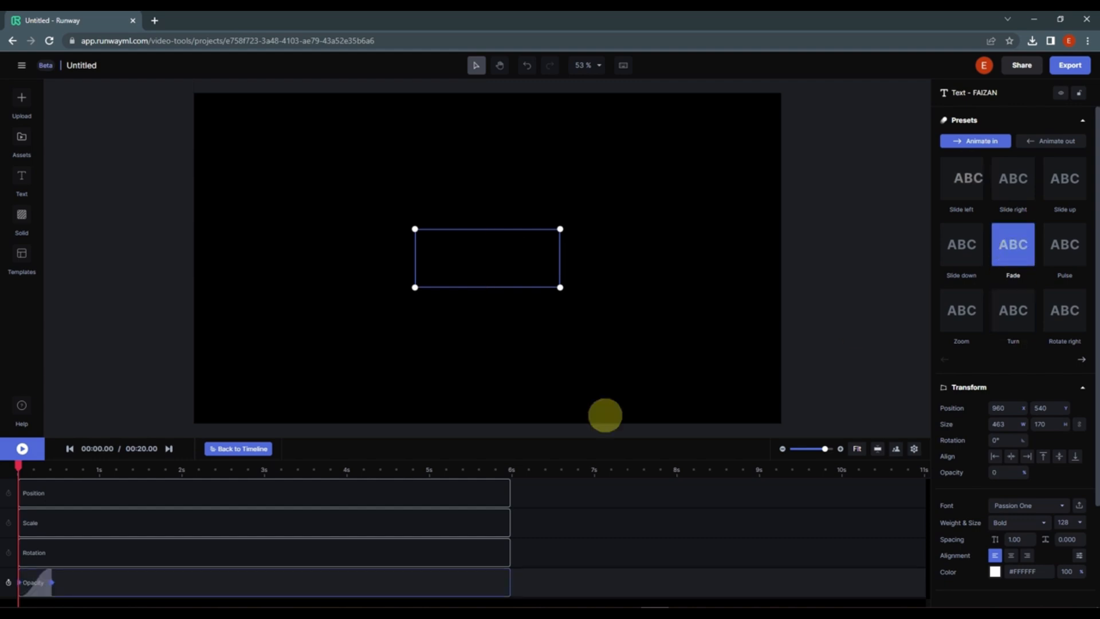
Step: Set the easing of the title's opacity fade to Cubic and play it back
{"action": "left_click", "coordinate": [42, 586]}
{"action": "left_click", "coordinate": [1044, 260]}
{"action": "key", "text": "space"}
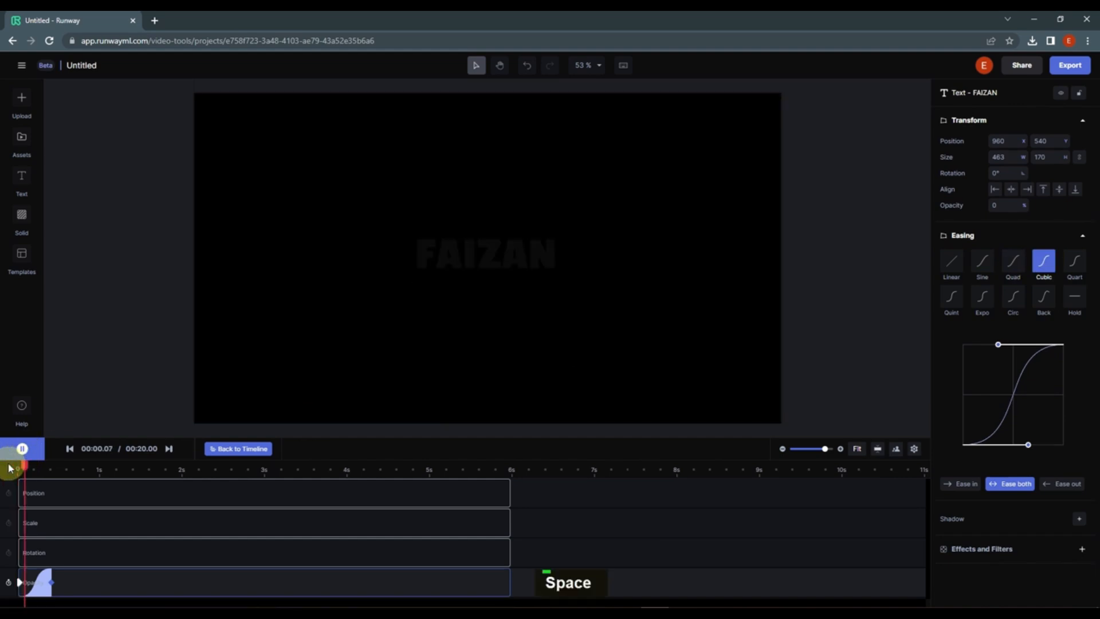
{"action": "key", "text": "space"}
Step: Add a scale keyframe to the title at 2.62 s
{"action": "left_click", "coordinate": [245, 470]}
{"action": "left_click_drag", "start_coordinate": [261, 470], "coordinate": [234, 470]}
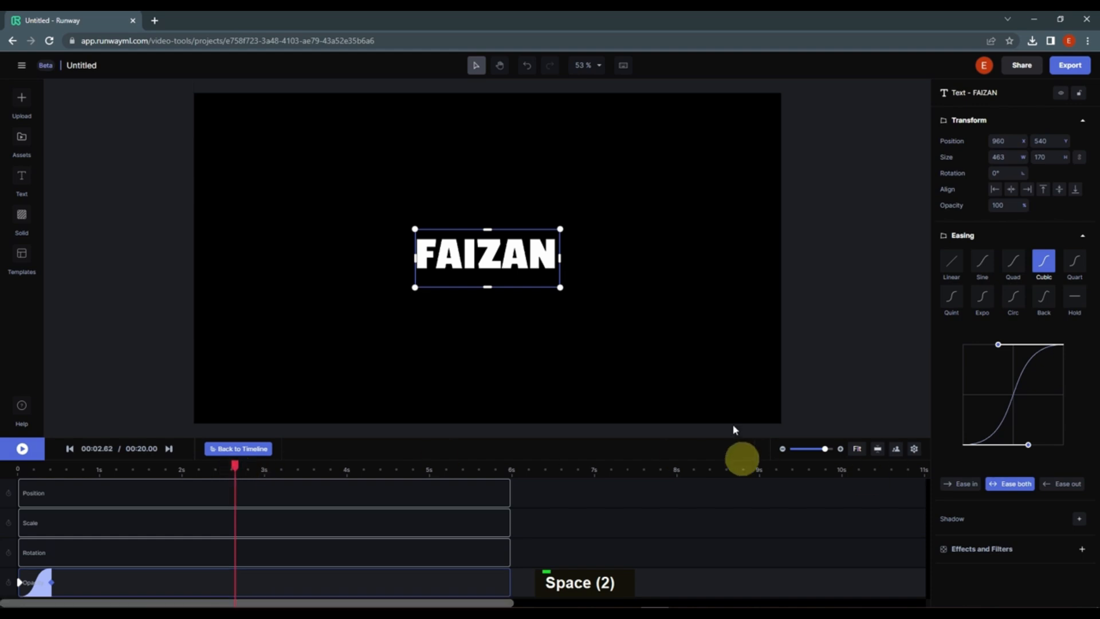
{"action": "scroll", "coordinate": [1061, 321], "scroll_direction": "up", "scroll_amount": 1}
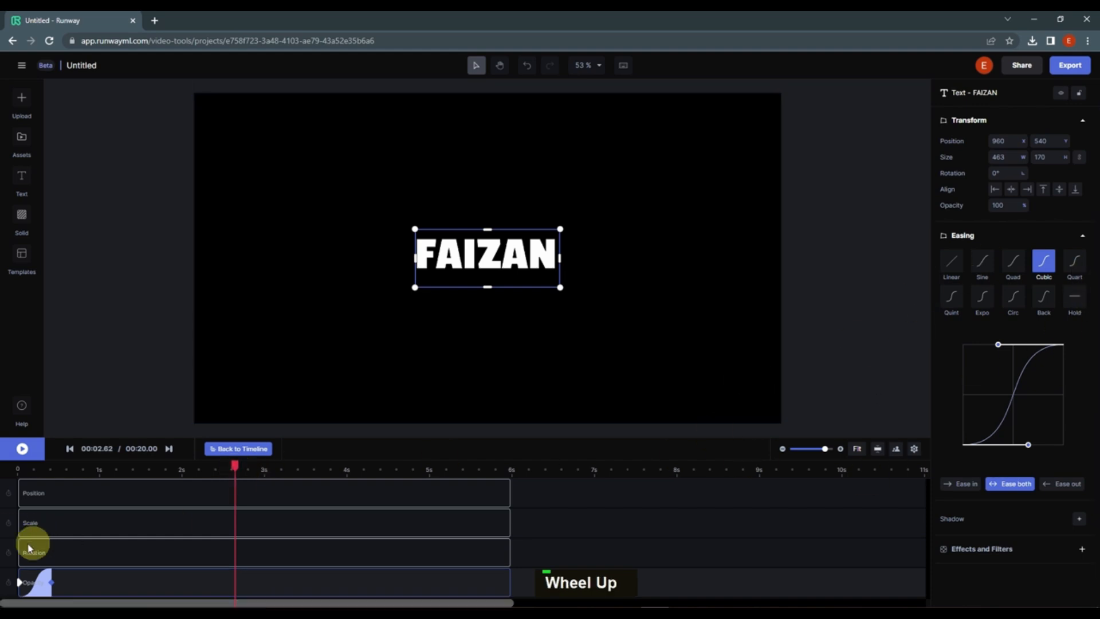
{"action": "left_click", "coordinate": [8, 524]}
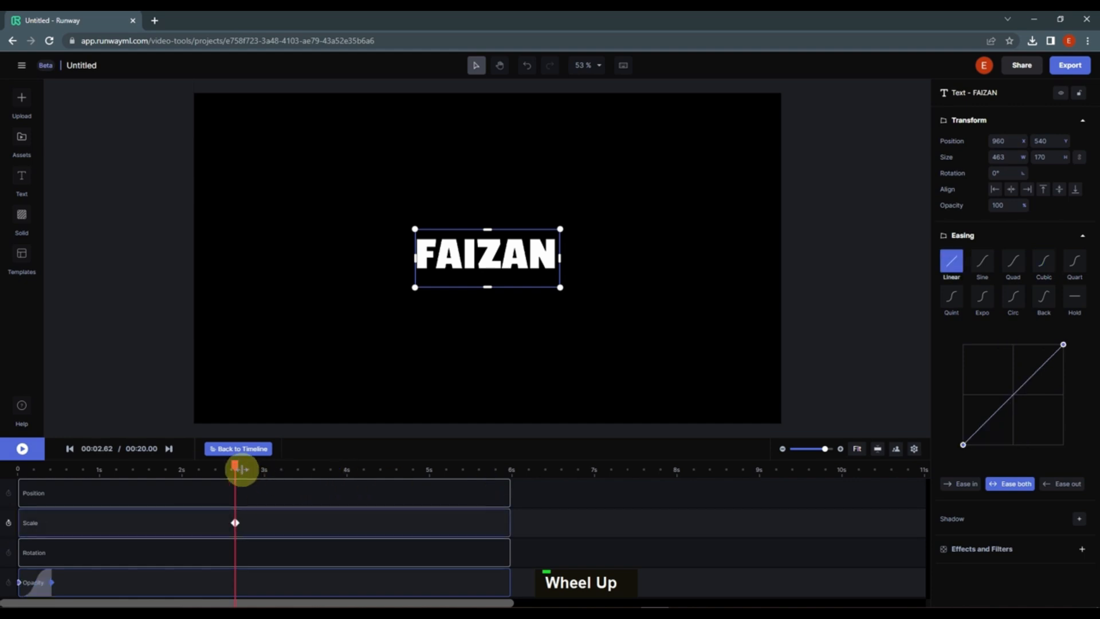
Step: Set the title's width to 52000 at 5.92 s to keyframe the end of the zoom
{"action": "left_click_drag", "start_coordinate": [252, 468], "coordinate": [506, 475]}
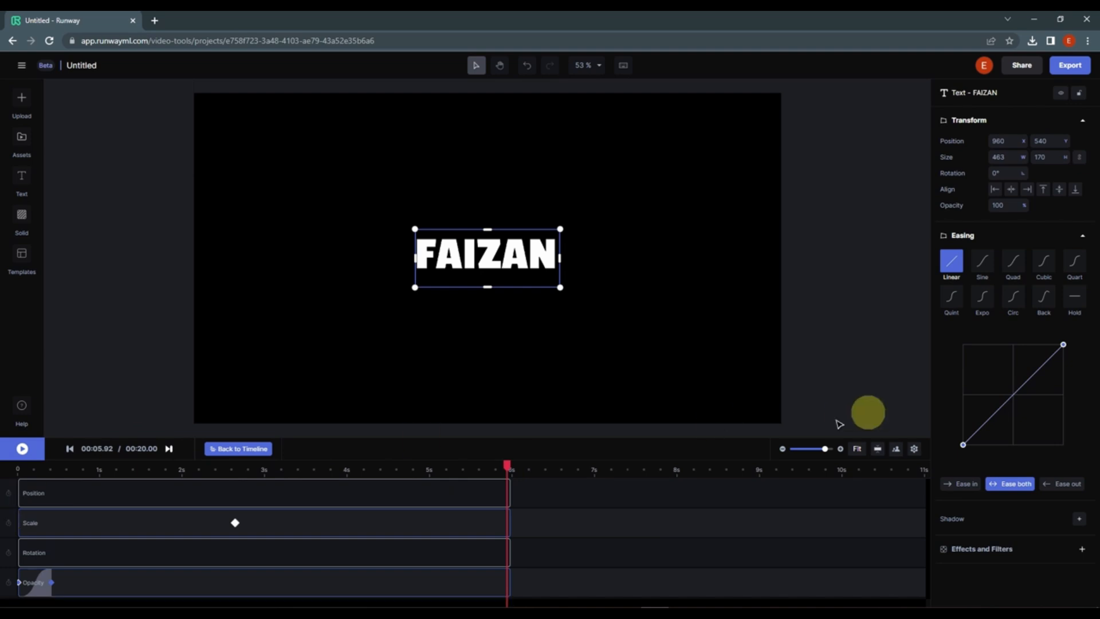
{"action": "double_click", "coordinate": [1004, 155]}
{"action": "type", "text": "35"}
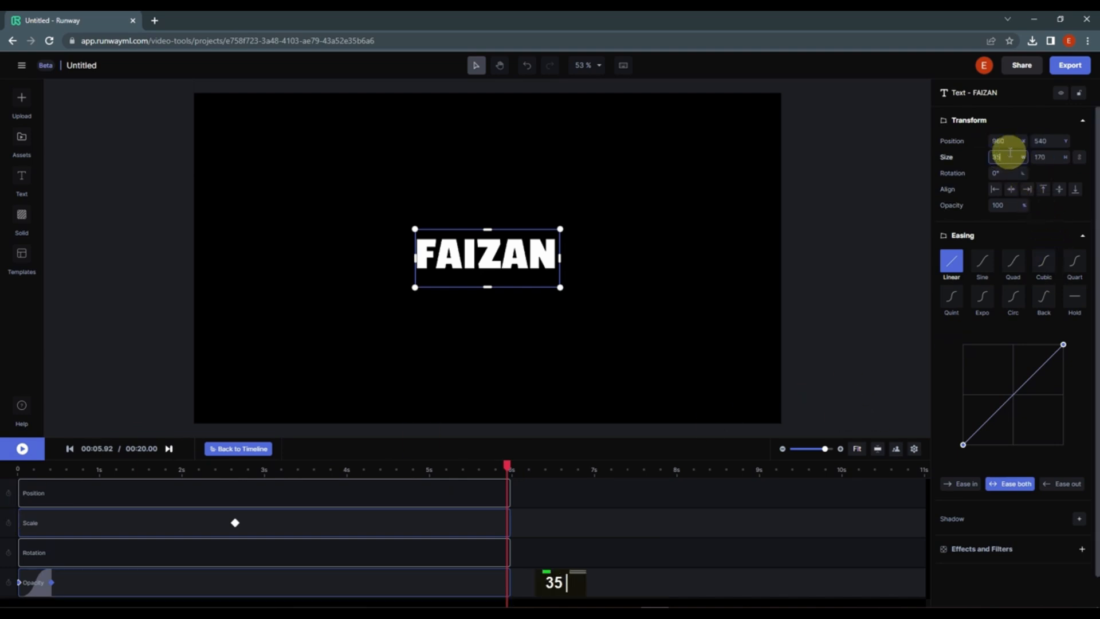
{"action": "key", "text": "BackSpace"}
{"action": "key", "text": "BackSpace"}
{"action": "type", "text": "52000"}
{"action": "key", "text": "Return"}
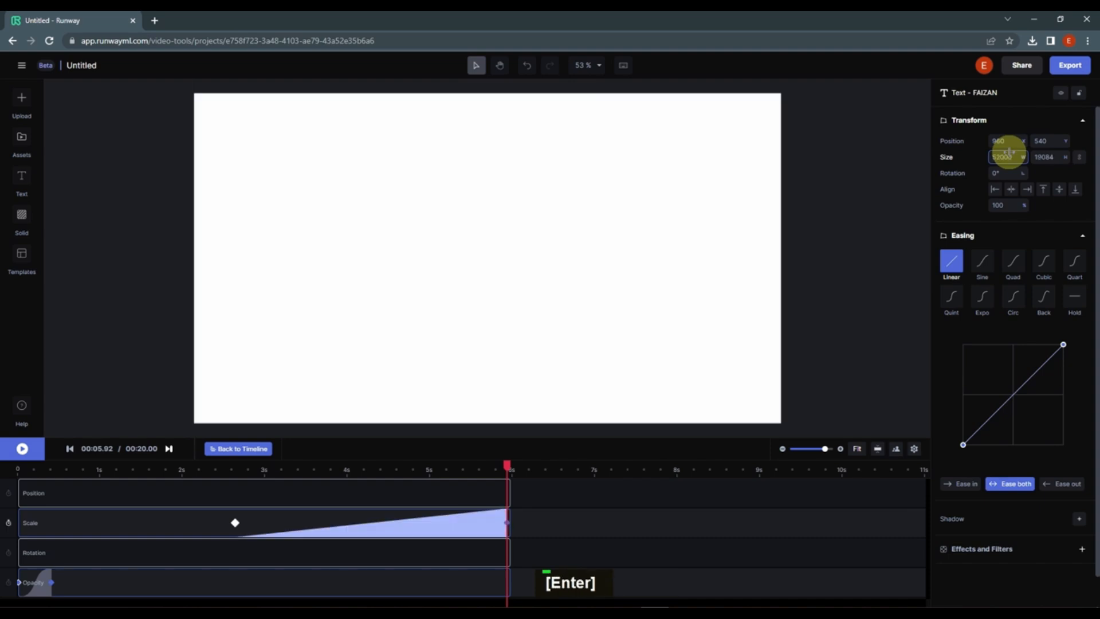
Step: Play back the title's scale zoom from about 3 s
{"action": "left_click_drag", "start_coordinate": [505, 466], "coordinate": [257, 486]}
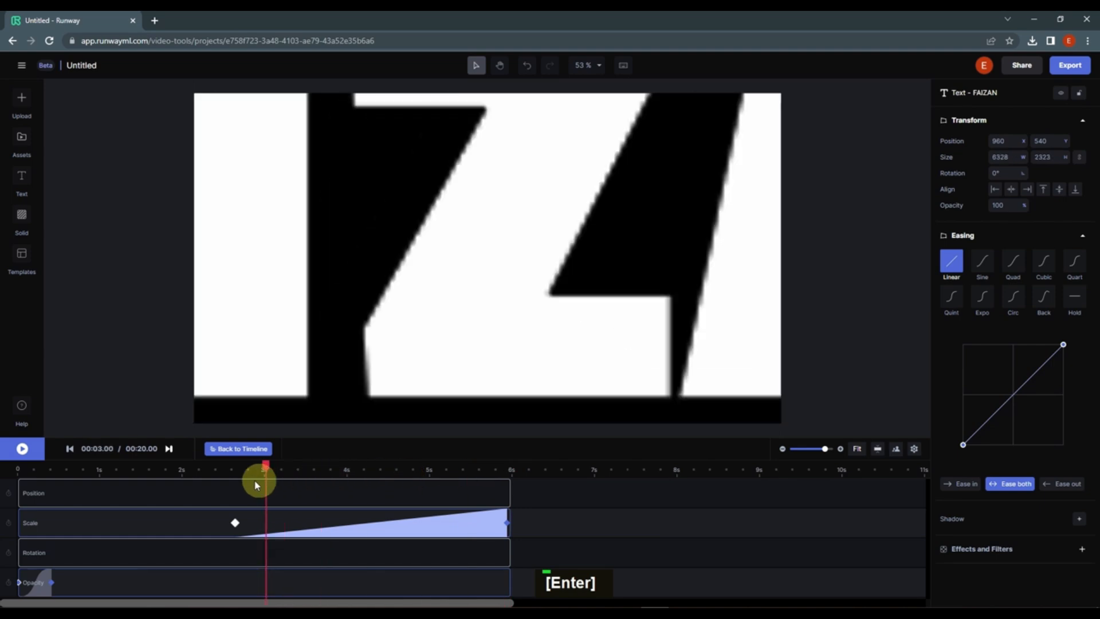
{"action": "key", "text": "space"}
{"action": "key", "text": "space"}
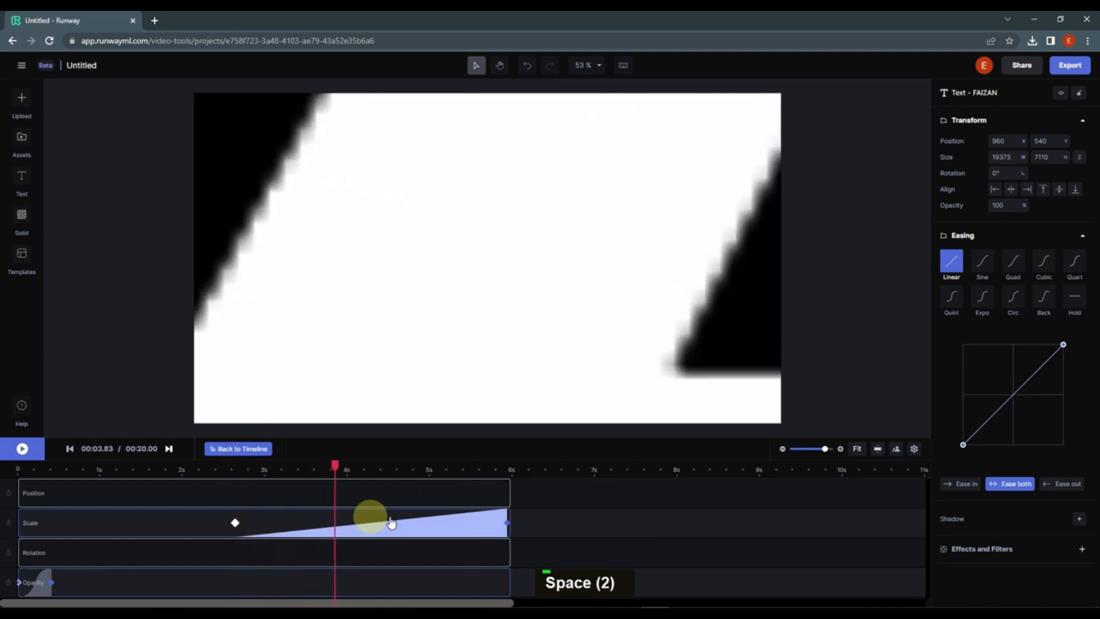
Step: Change the easing between the title's two scale keyframes to Cubic
{"action": "left_click", "coordinate": [435, 536]}
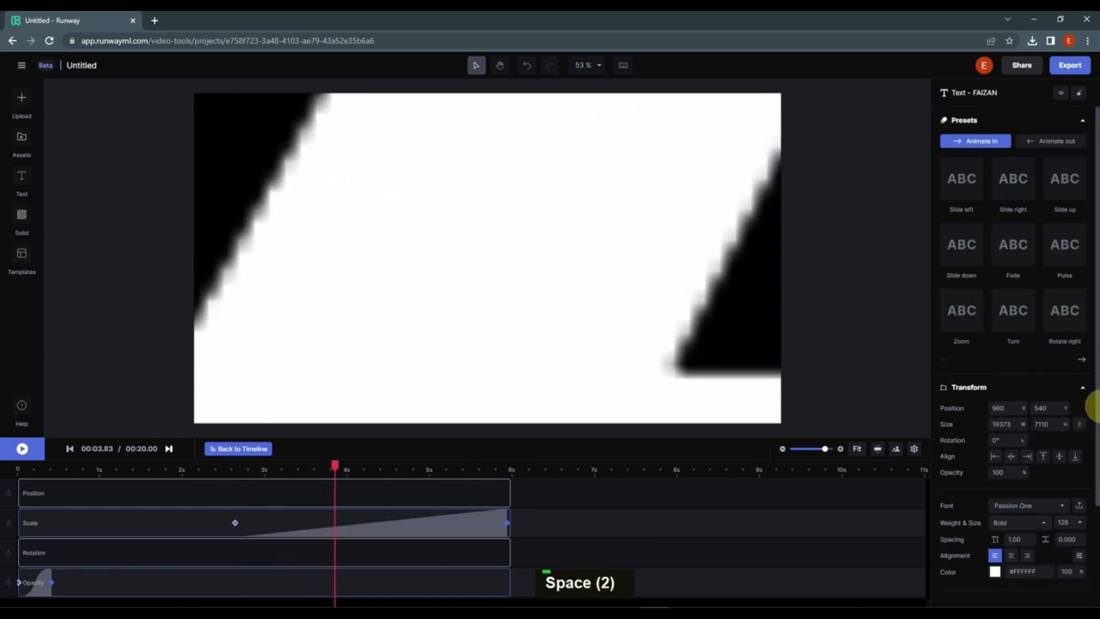
{"action": "scroll", "coordinate": [1057, 372], "scroll_direction": "up", "scroll_amount": 2}
{"action": "scroll", "coordinate": [1060, 355], "scroll_direction": "down", "scroll_amount": 2}
{"action": "left_click", "coordinate": [394, 521]}
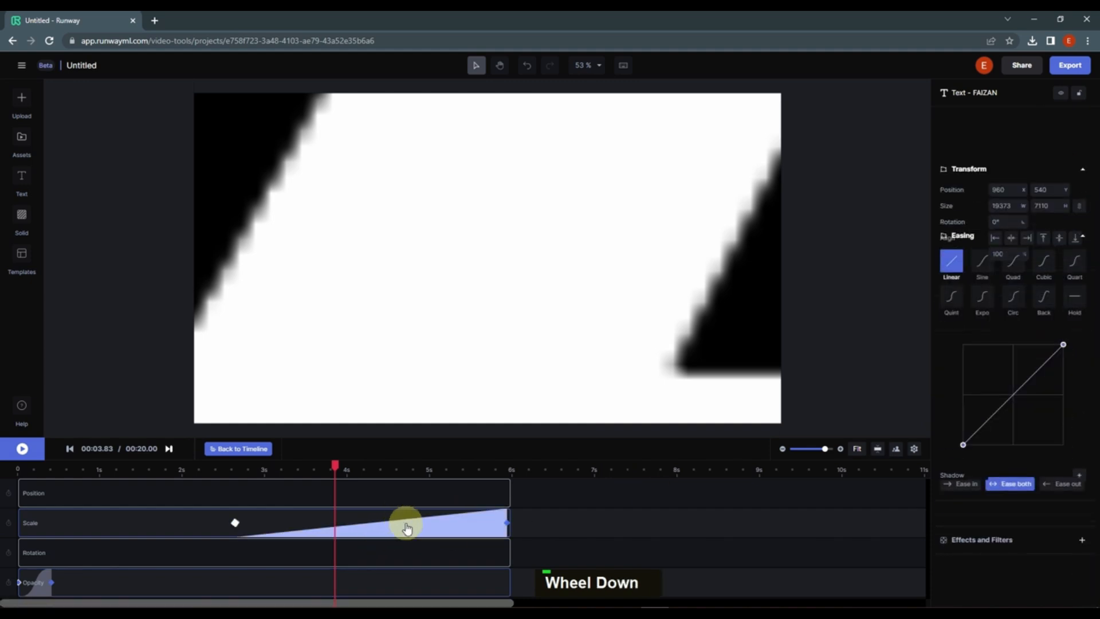
{"action": "left_click", "coordinate": [1043, 261]}
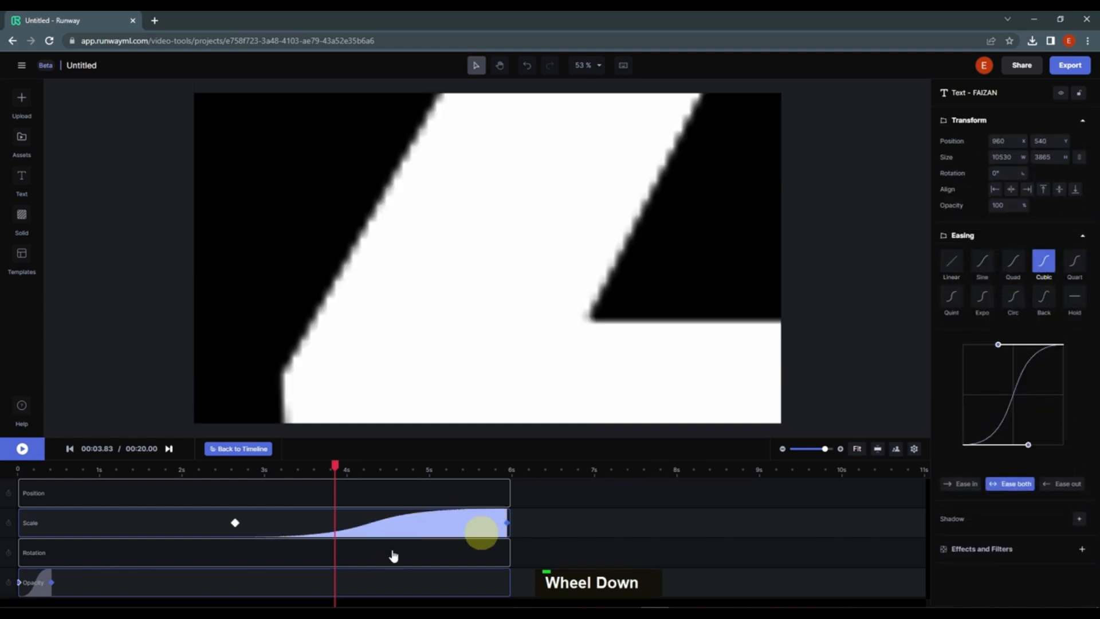
Step: Play the eased zoom through from just before its first scale keyframe
{"action": "double_click", "coordinate": [228, 474]}
{"action": "key", "text": "space"}
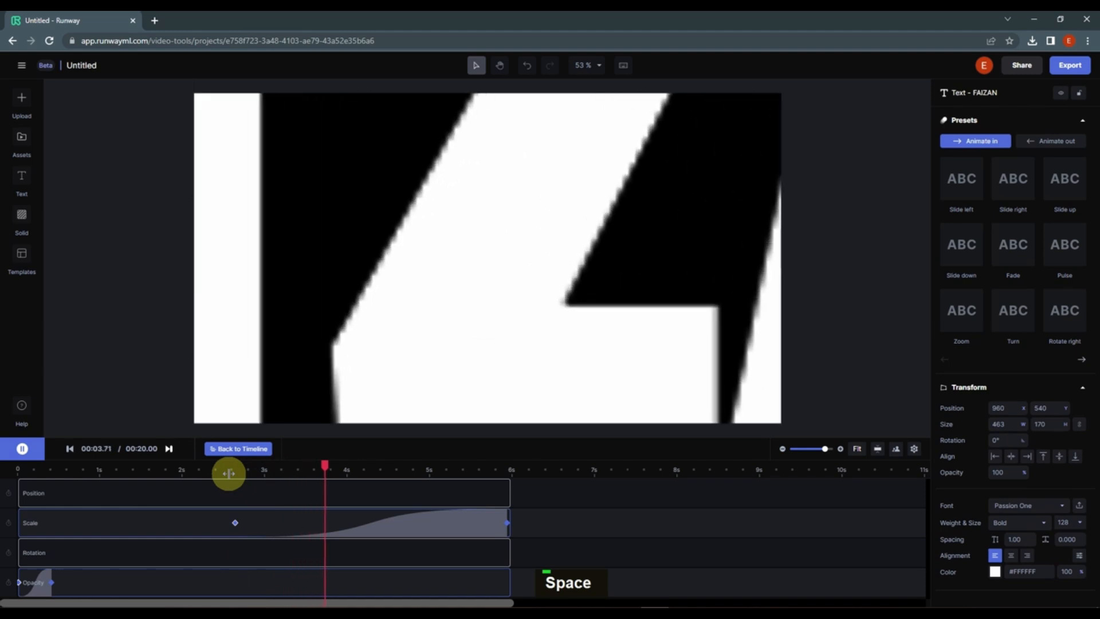
{"action": "key", "text": "space"}
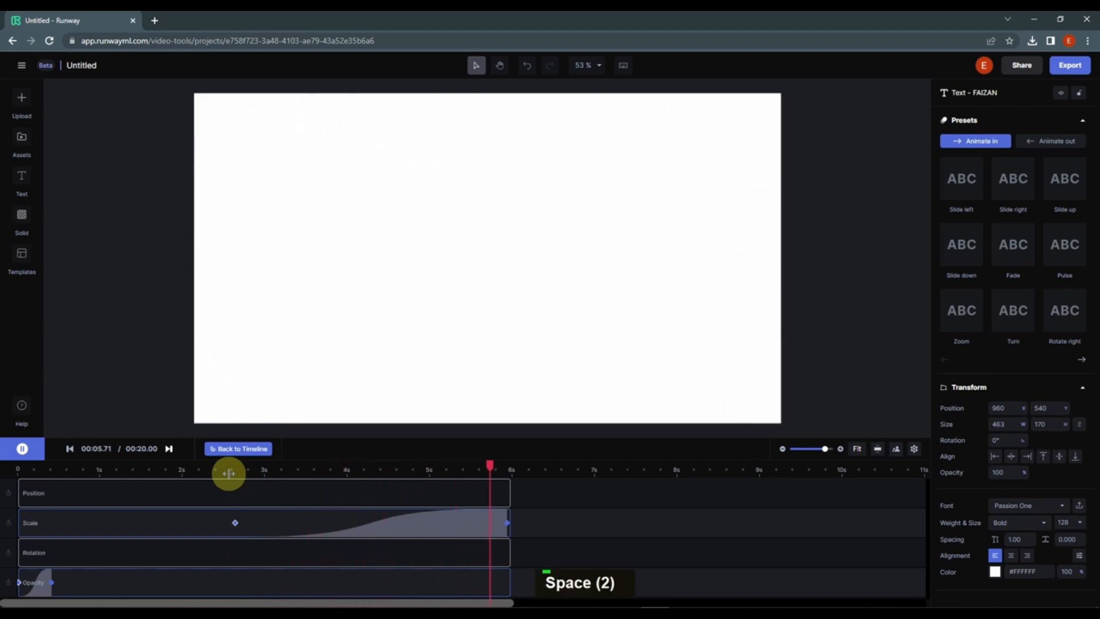
Step: Leave the keyframe view for the main timeline and preview the title animation from the beginning
{"action": "left_click", "coordinate": [259, 450]}
{"action": "left_click_drag", "start_coordinate": [491, 466], "coordinate": [3, 524]}
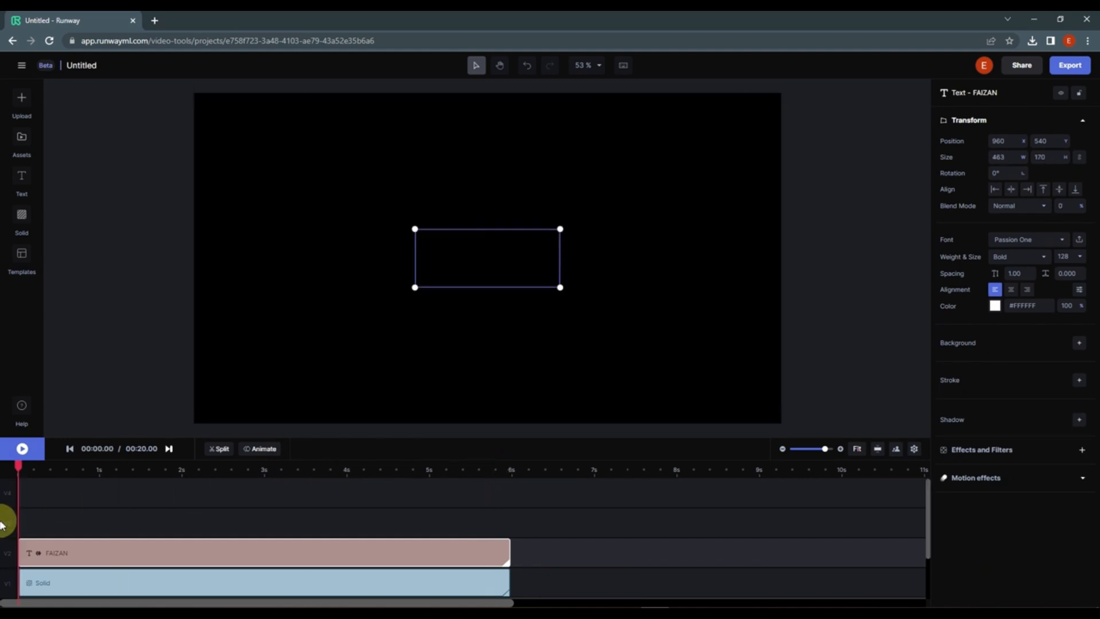
{"action": "key", "text": "space"}
{"action": "key", "text": "space"}
{"action": "left_click_drag", "start_coordinate": [126, 471], "coordinate": [54, 479]}
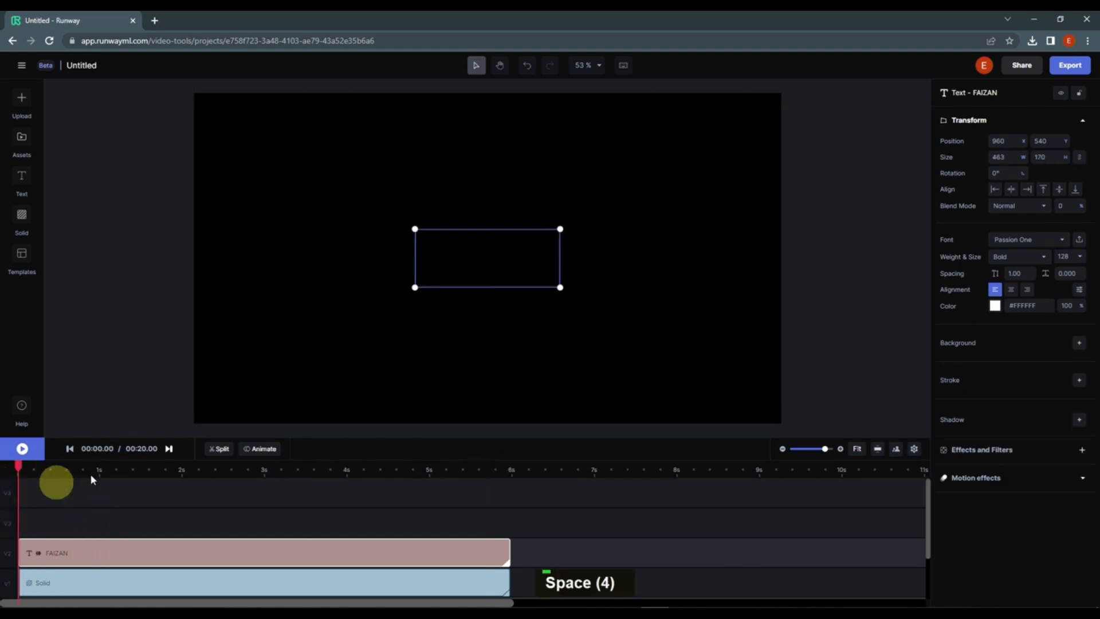
Step: Export the project as a 720p MP4 named Untitled 720p and open the project's assets
{"action": "left_click", "coordinate": [1070, 66]}
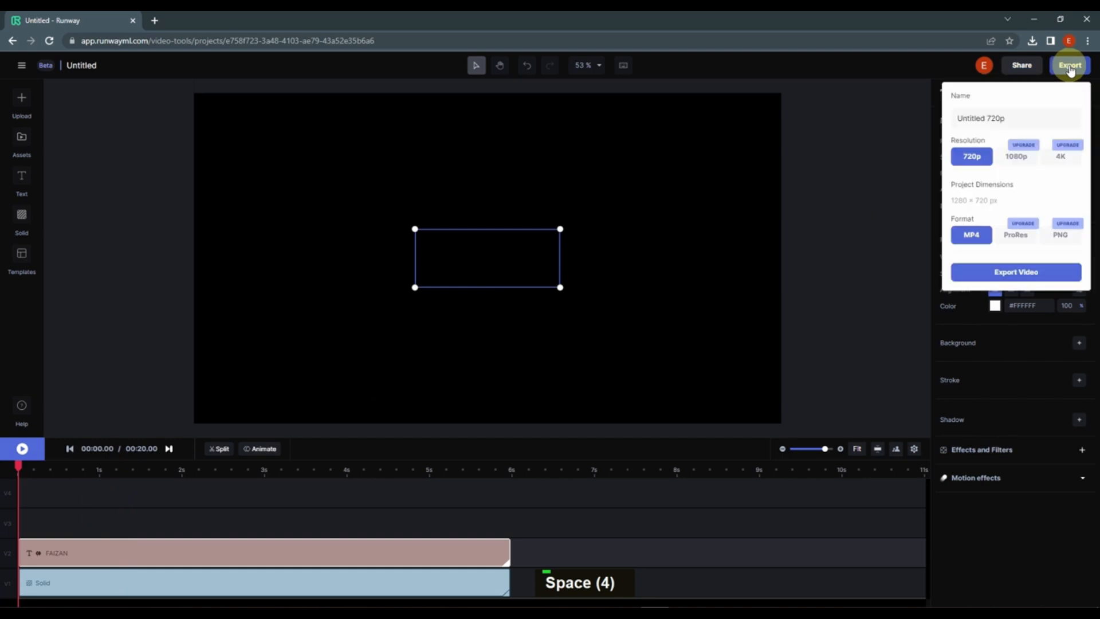
{"action": "left_click", "coordinate": [1028, 273]}
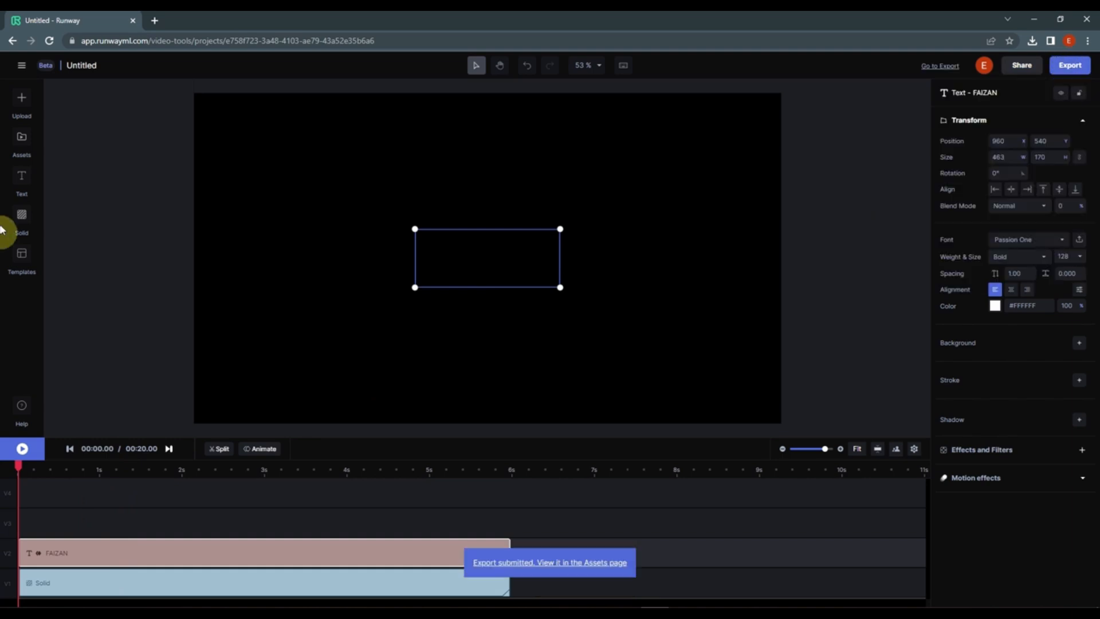
{"action": "left_click", "coordinate": [17, 147]}
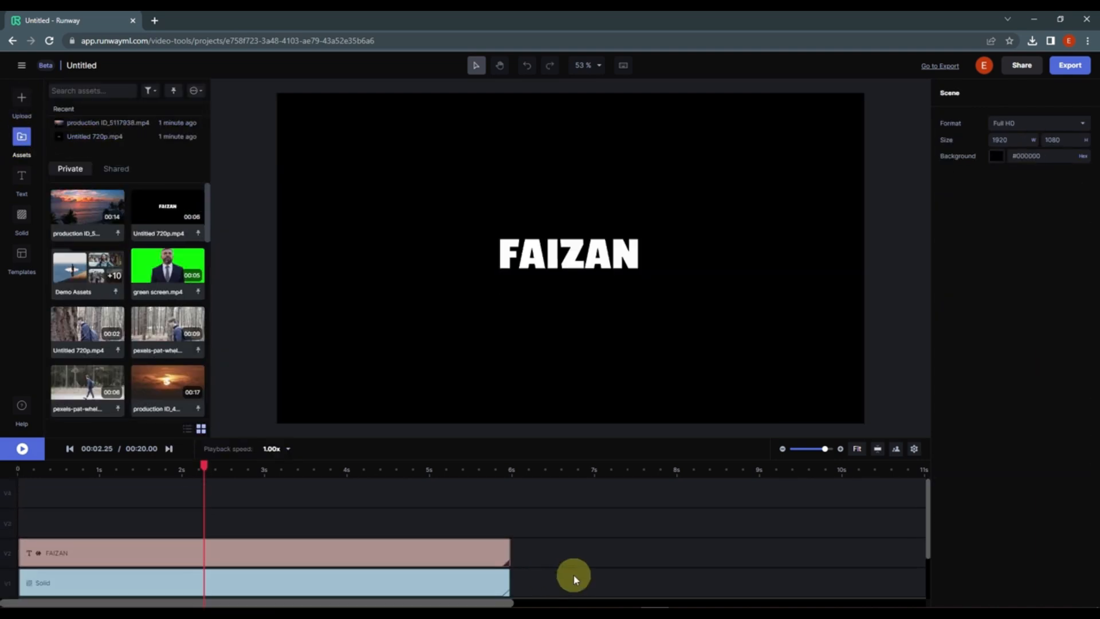
Step: Delete both the title text clip and the solid clip from the timeline
{"action": "scroll", "coordinate": [547, 575], "scroll_direction": "down", "scroll_amount": 2}
{"action": "left_click_drag", "start_coordinate": [640, 509], "coordinate": [136, 557]}
{"action": "key", "text": "BackSpace"}
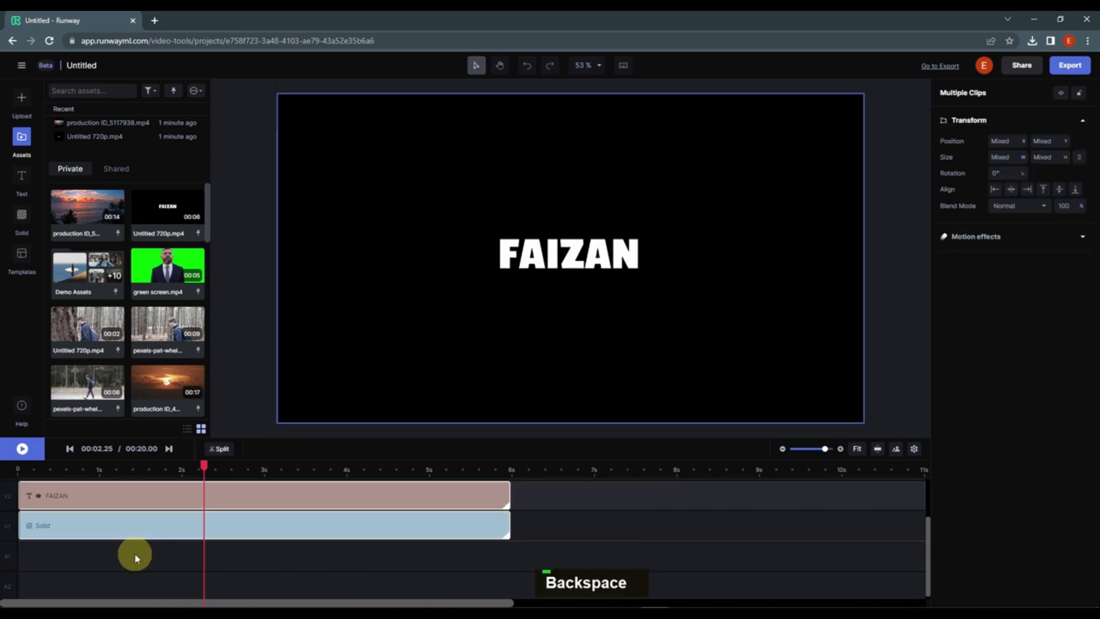
Step: Place the sunset video production ID_5117938.mp4 on V1 at the start of the timeline and delete the empty tracks
{"action": "left_click_drag", "start_coordinate": [93, 216], "coordinate": [20, 533]}
{"action": "right_click", "coordinate": [88, 574]}
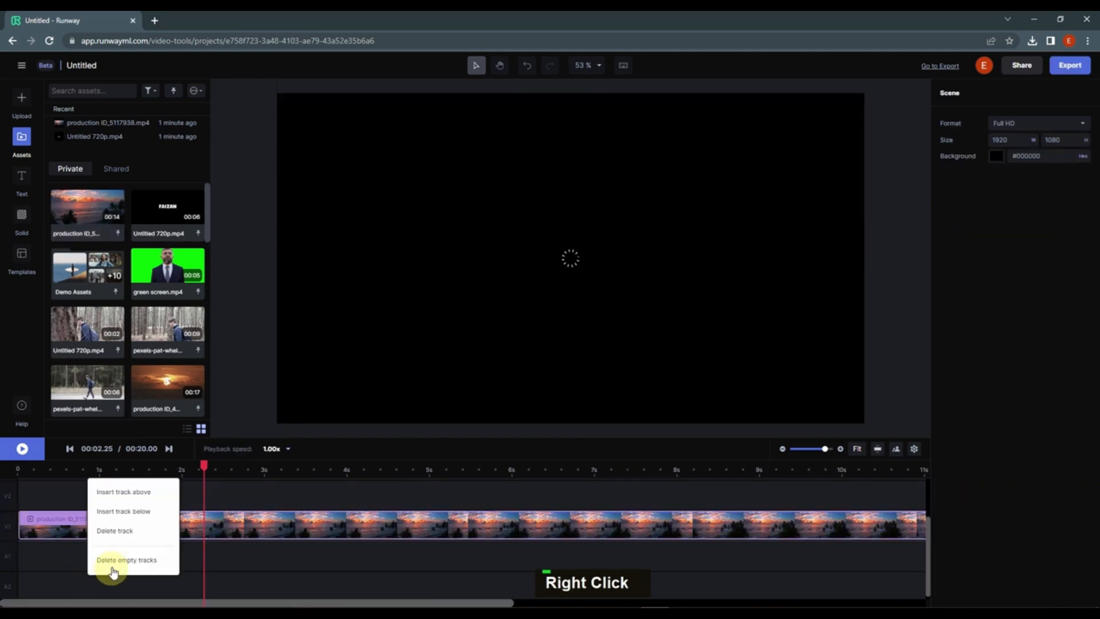
{"action": "left_click", "coordinate": [121, 566]}
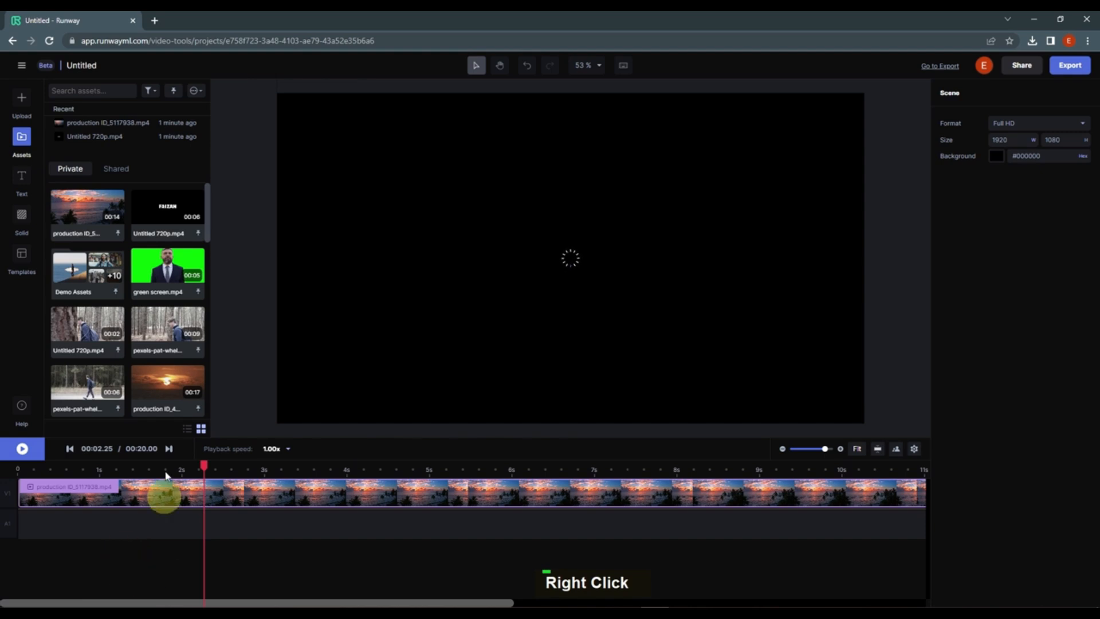
Step: Place the exported title video Untitled 720p.mp4 on a track above the sunset clip, starting at zero, and return the playhead to the beginning
{"action": "left_click_drag", "start_coordinate": [167, 208], "coordinate": [19, 482]}
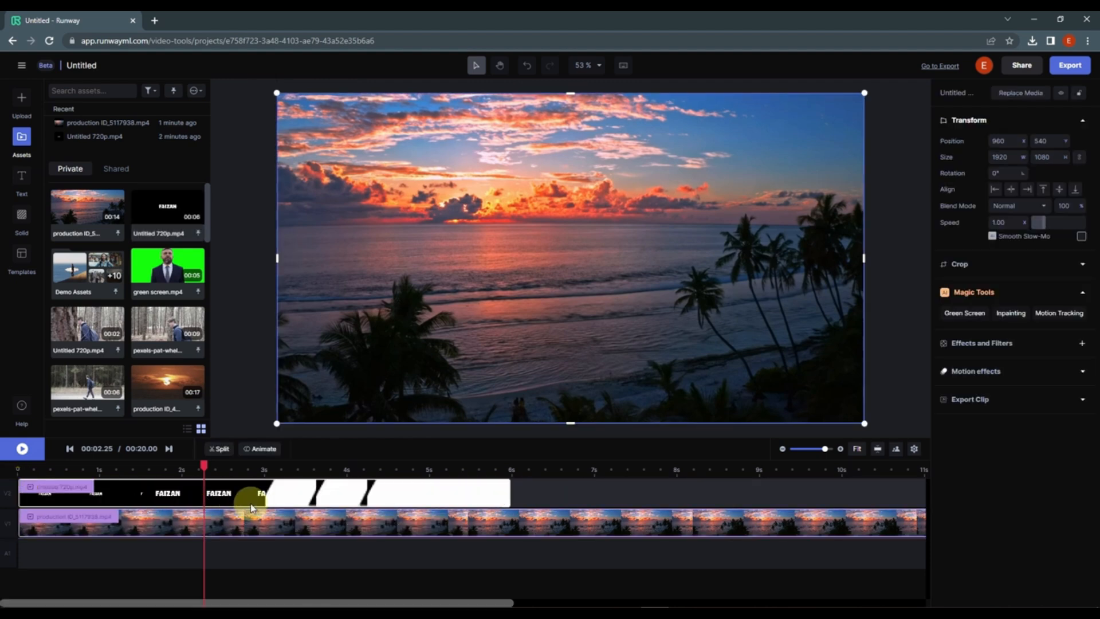
{"action": "left_click", "coordinate": [74, 470]}
{"action": "left_click_drag", "start_coordinate": [93, 471], "coordinate": [18, 499]}
Step: Set the blend mode of the Untitled 720p.mp4 clip to Multiply and play the composite through
{"action": "left_click", "coordinate": [348, 526]}
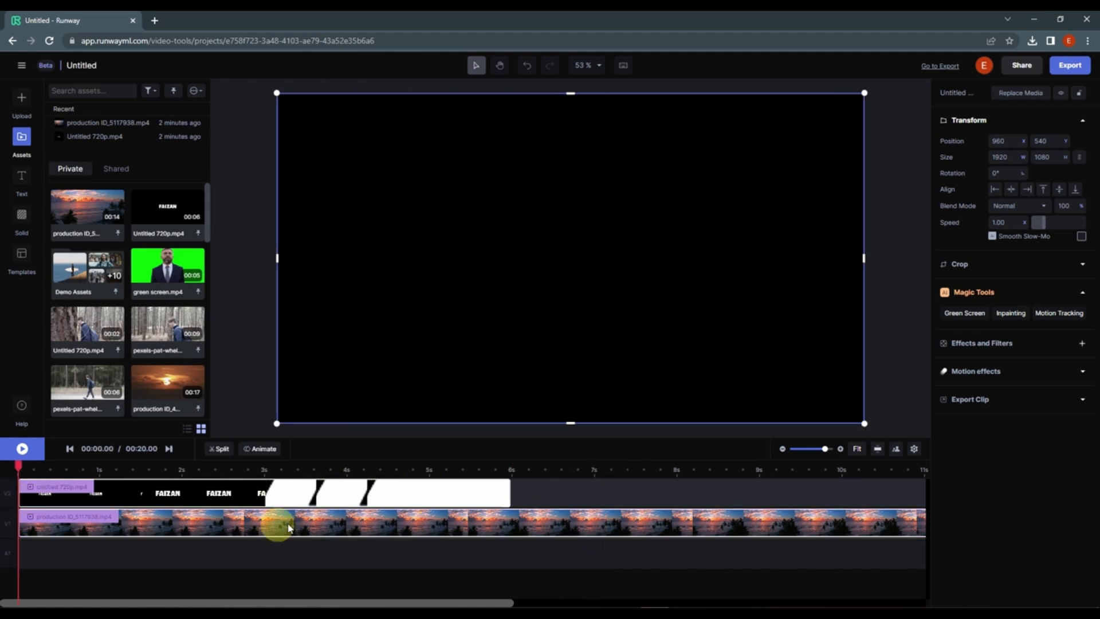
{"action": "left_click", "coordinate": [202, 504]}
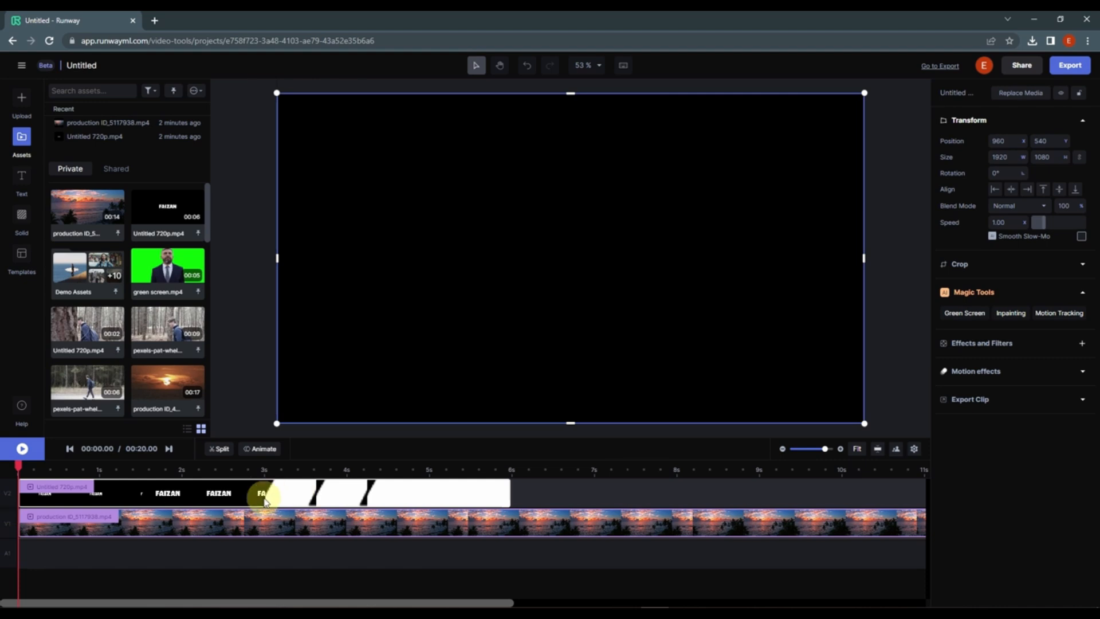
{"action": "left_click", "coordinate": [1025, 210]}
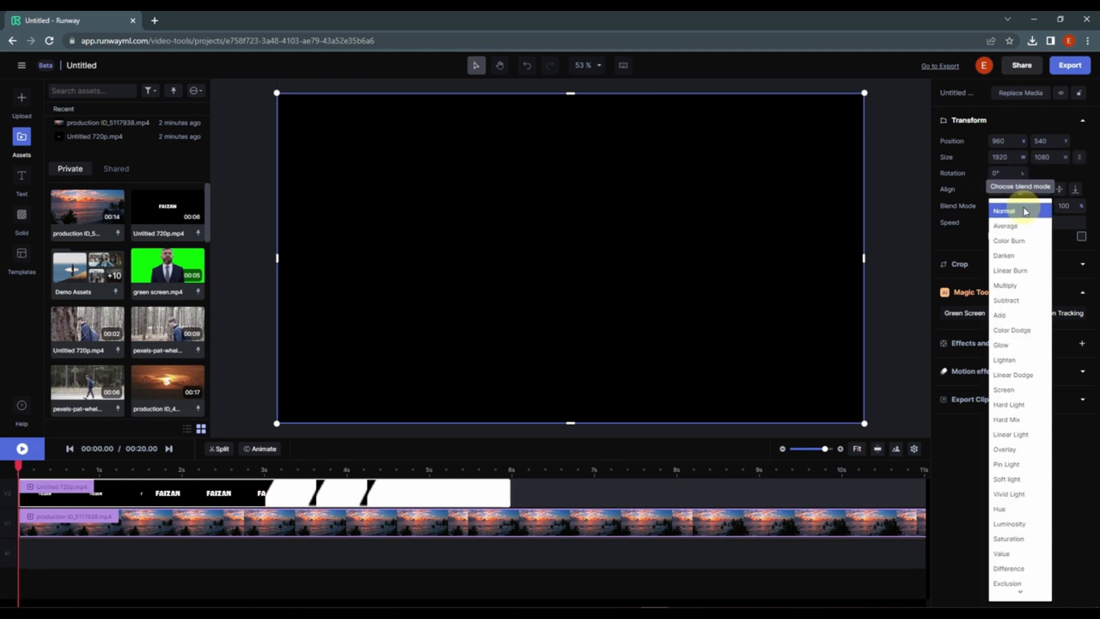
{"action": "left_click", "coordinate": [1024, 291]}
{"action": "key", "text": "space"}
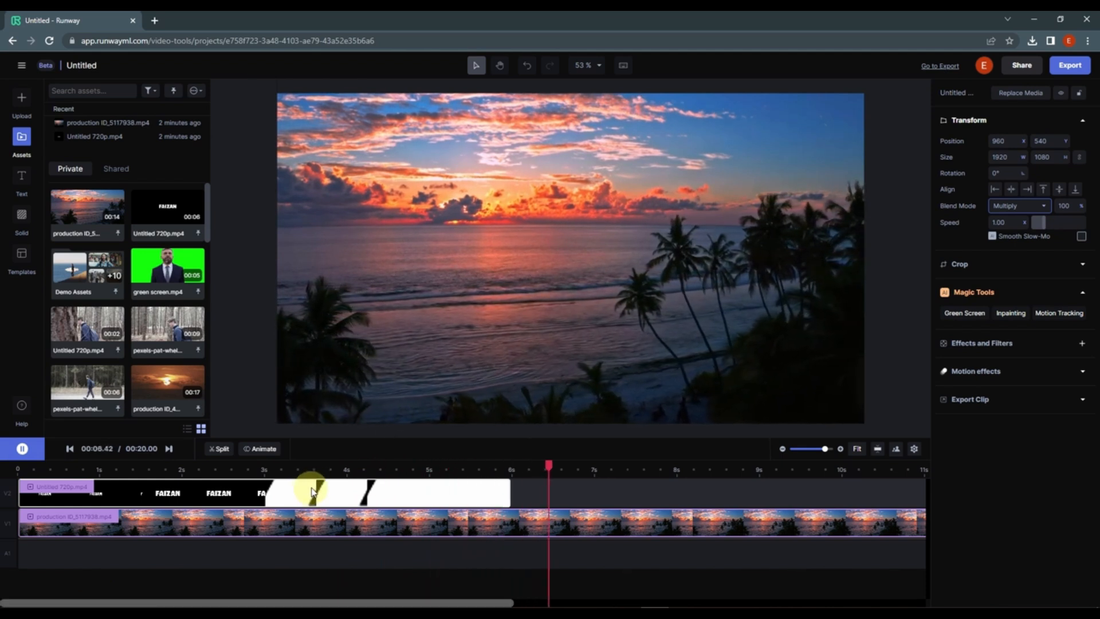
{"action": "key", "text": "space"}
Step: Set the playback speed of the sunset clip under the title to 2
{"action": "left_click", "coordinate": [50, 516]}
{"action": "left_click", "coordinate": [1008, 221]}
{"action": "double_click", "coordinate": [1008, 221]}
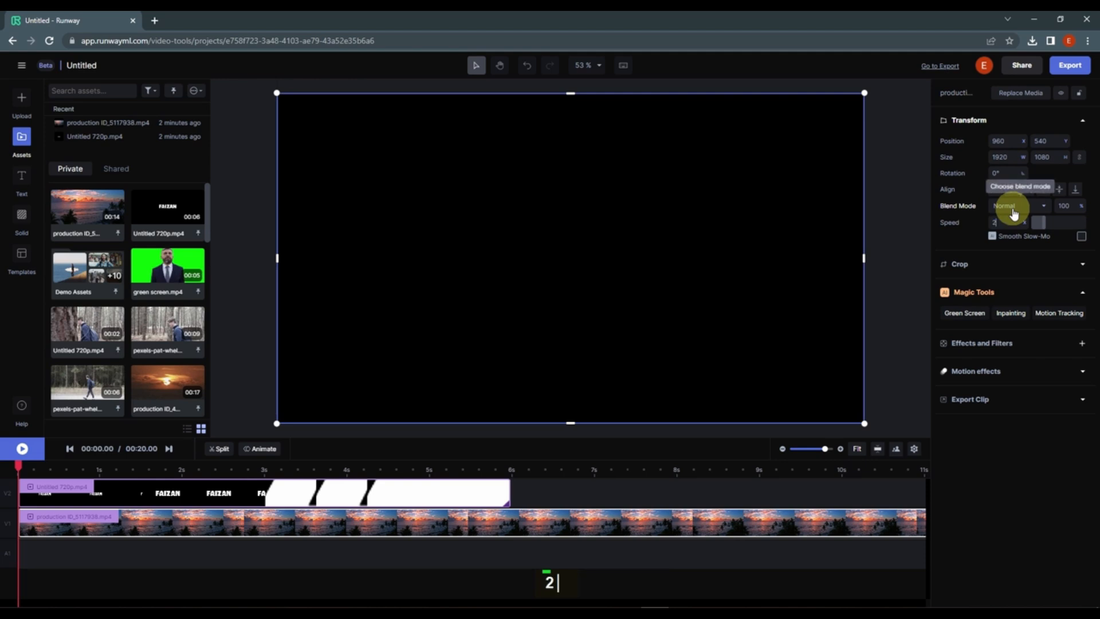
{"action": "key", "text": "Return"}
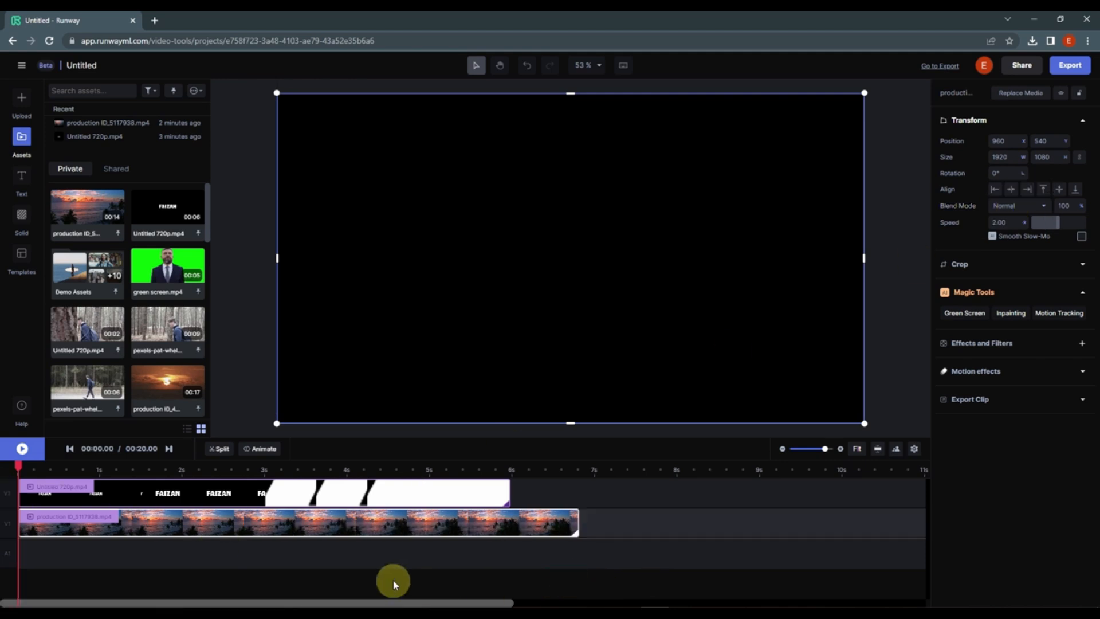
Step: Preview the title reveal over the sped-up sunset clip, replaying it from the beginning of the timeline
{"action": "key", "text": "space"}
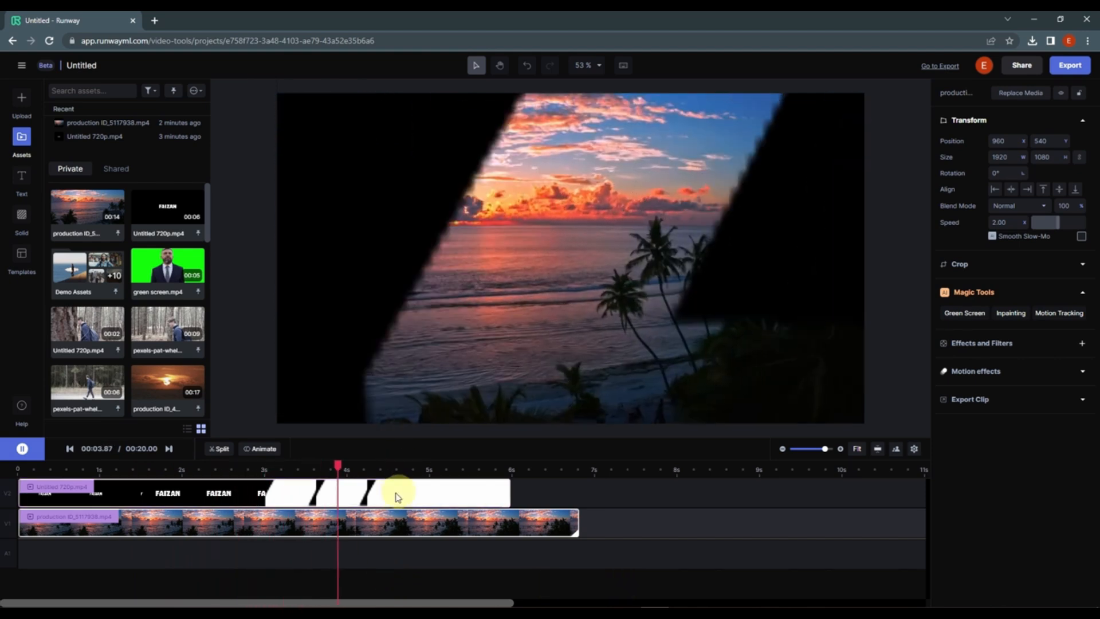
{"action": "key", "text": "space"}
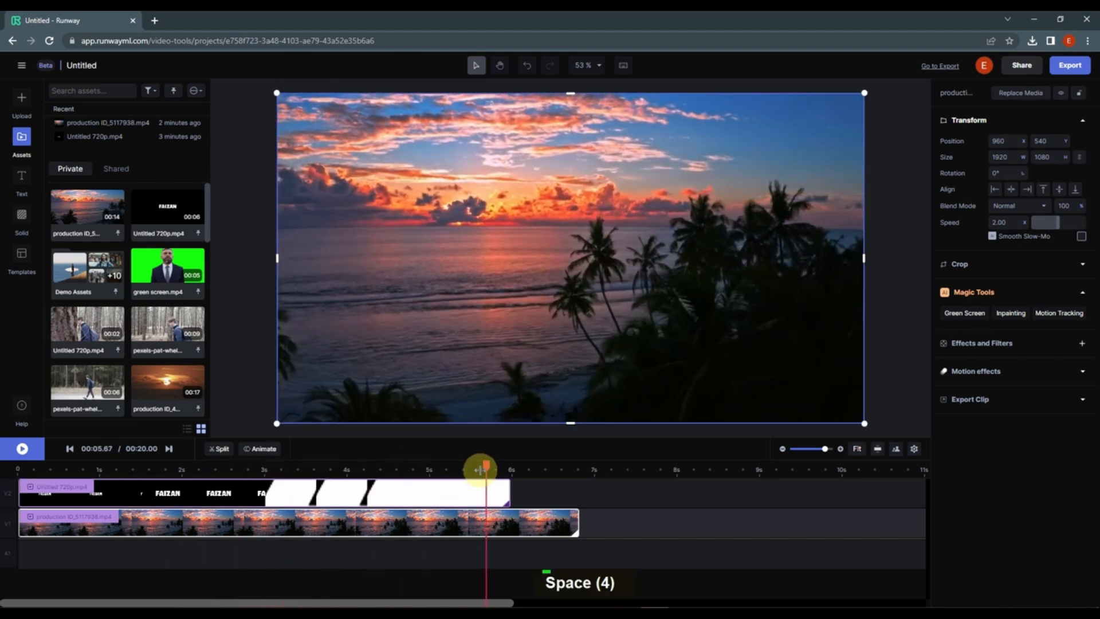
{"action": "left_click_drag", "start_coordinate": [480, 470], "coordinate": [6, 516]}
{"action": "key", "text": "space"}
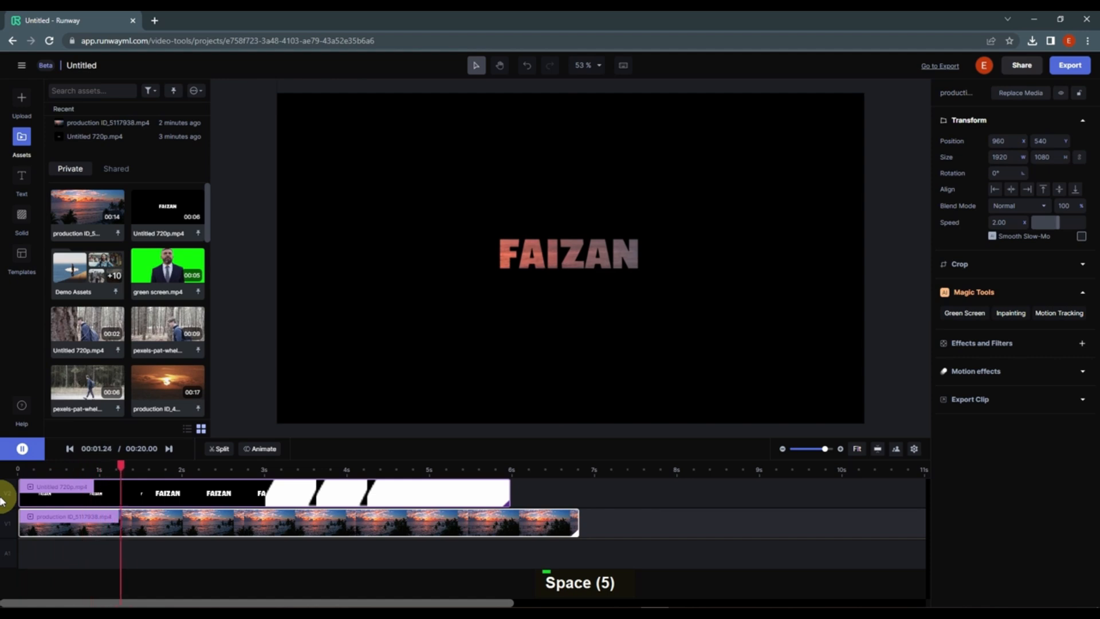